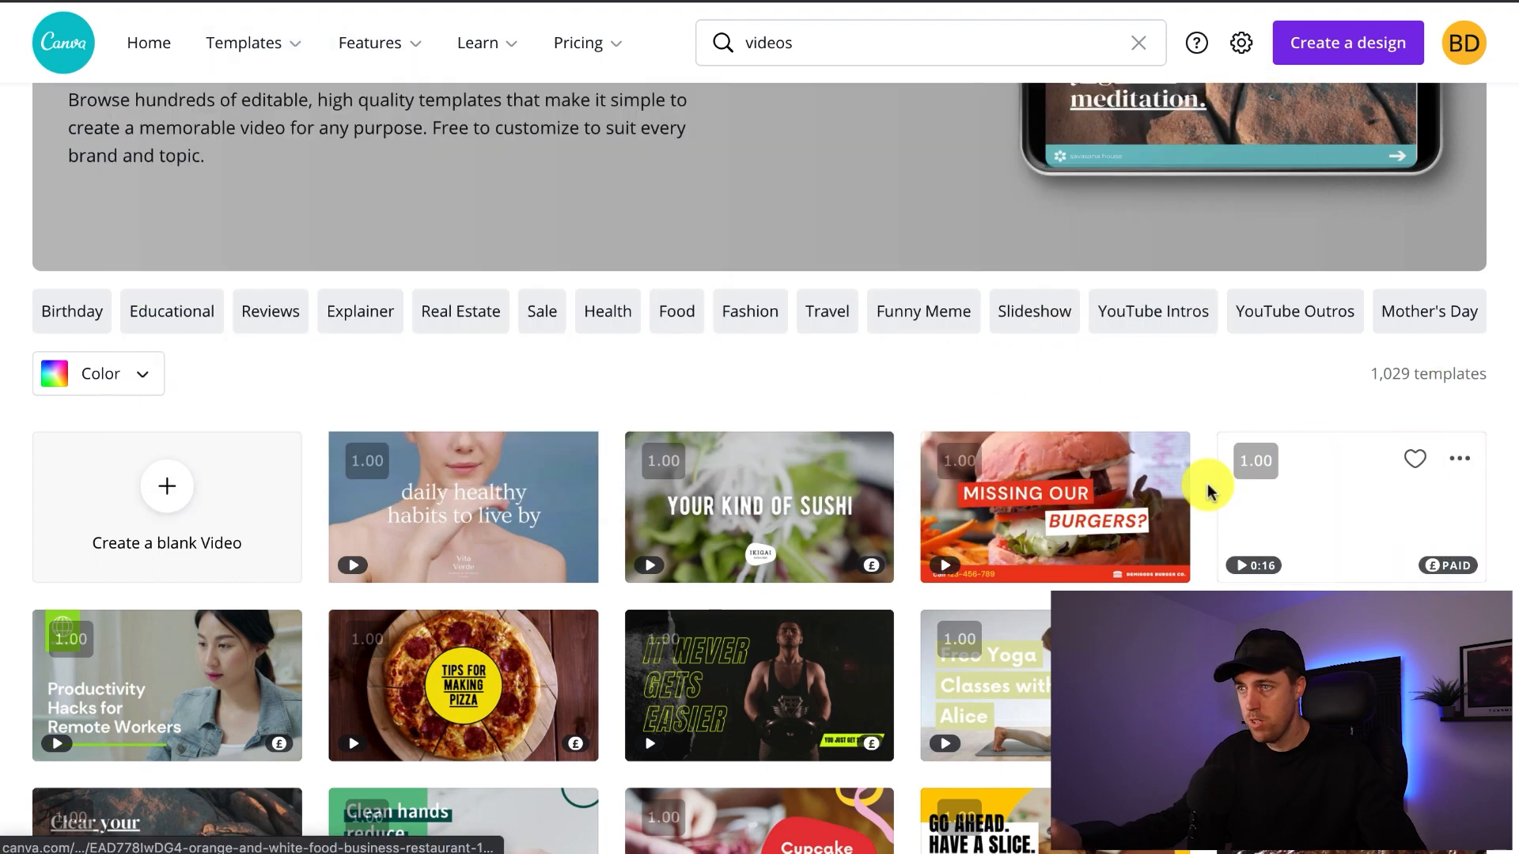
Start a video design from the free "White Daily Healthy Habits General Health 16:9 Video" template.
scroll(1203, 485, "down", 2)
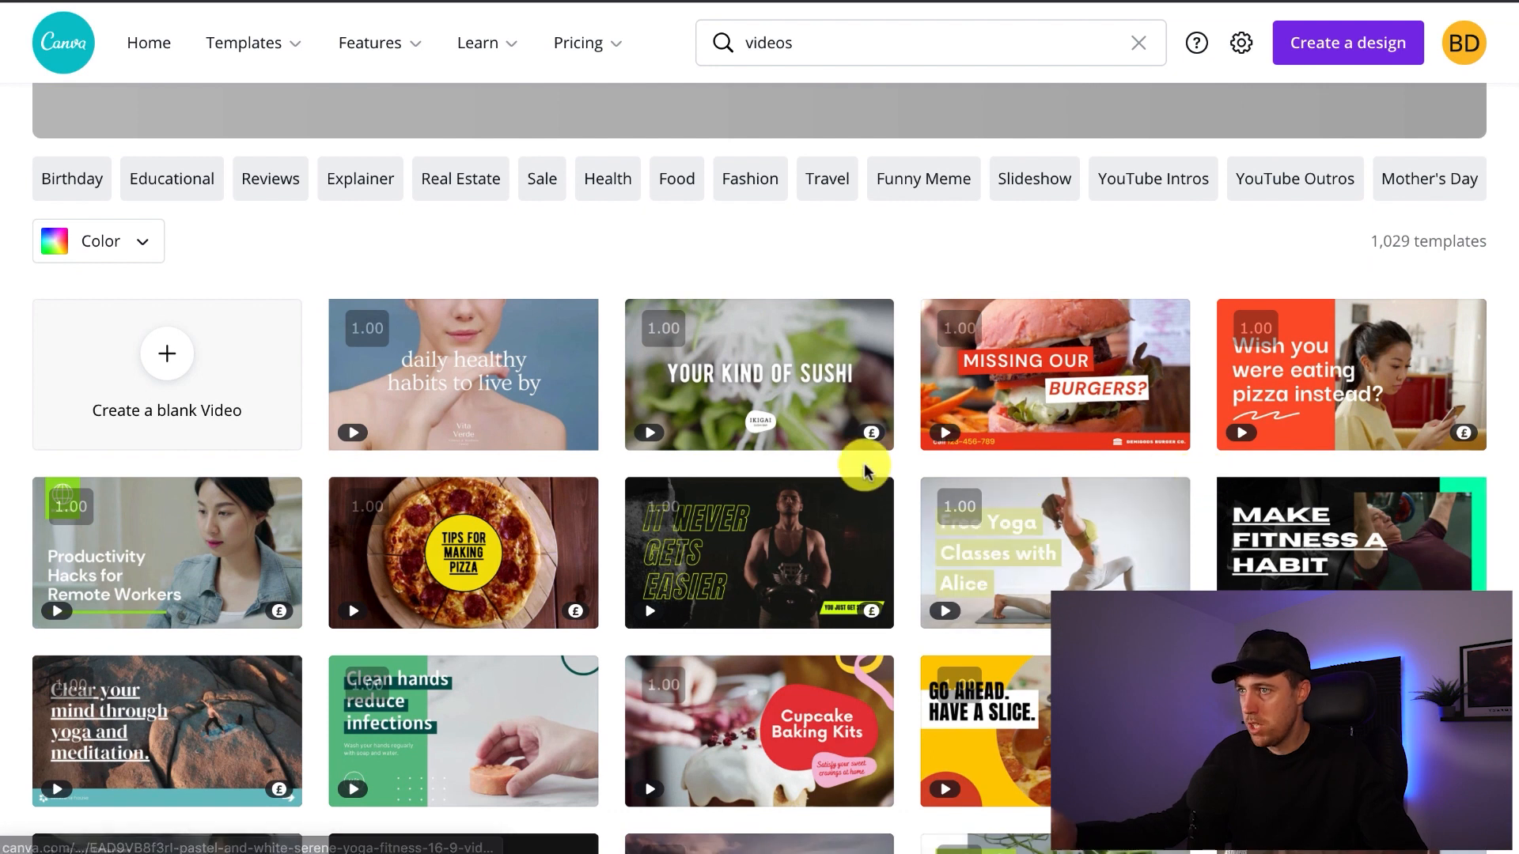
mouse_move(850, 426)
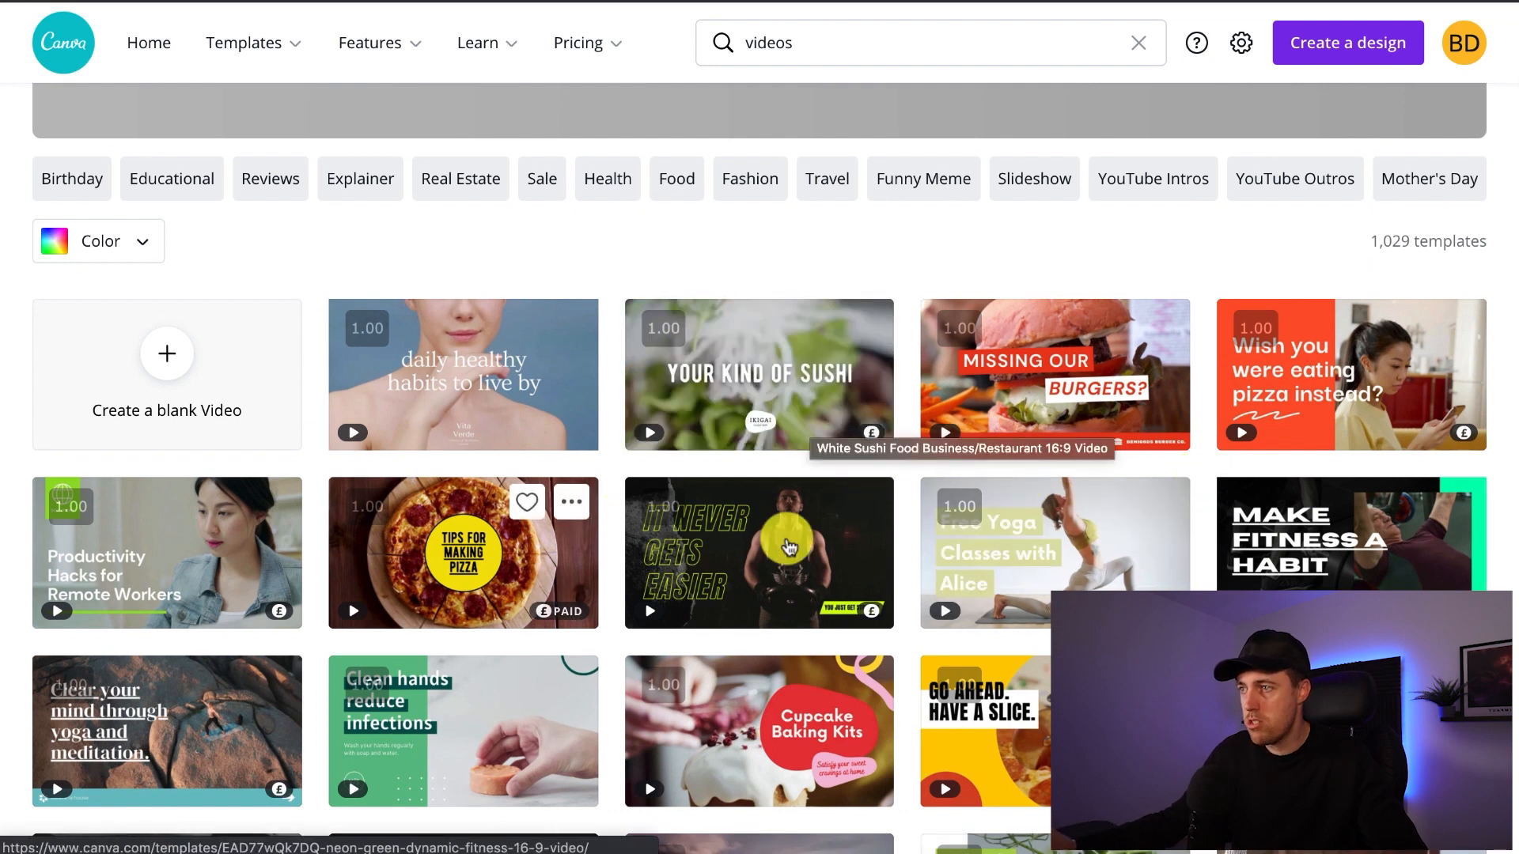
scroll(475, 614, "up", 1)
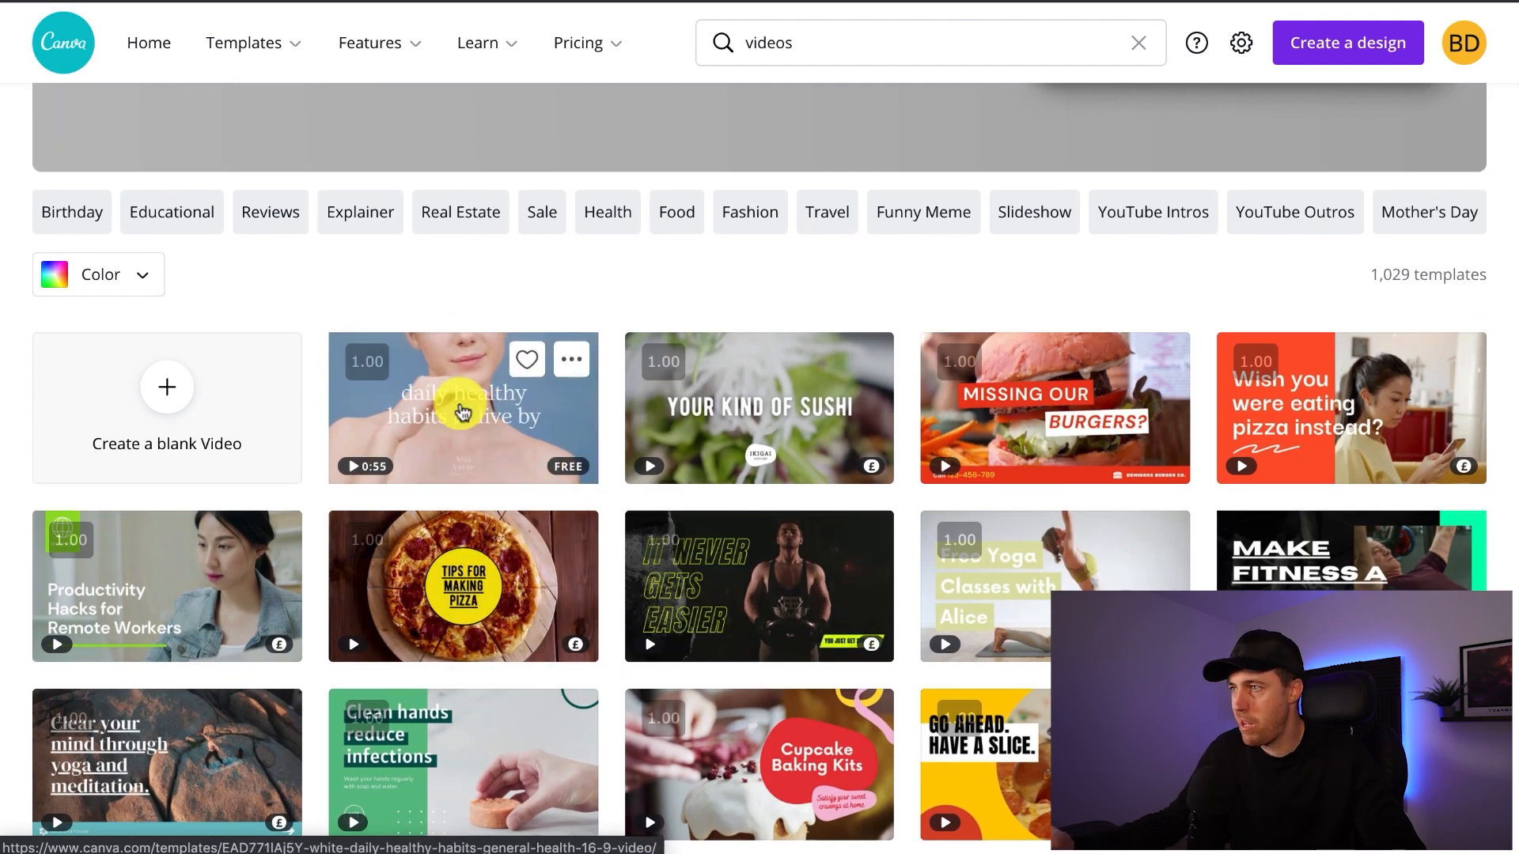
left_click(463, 411)
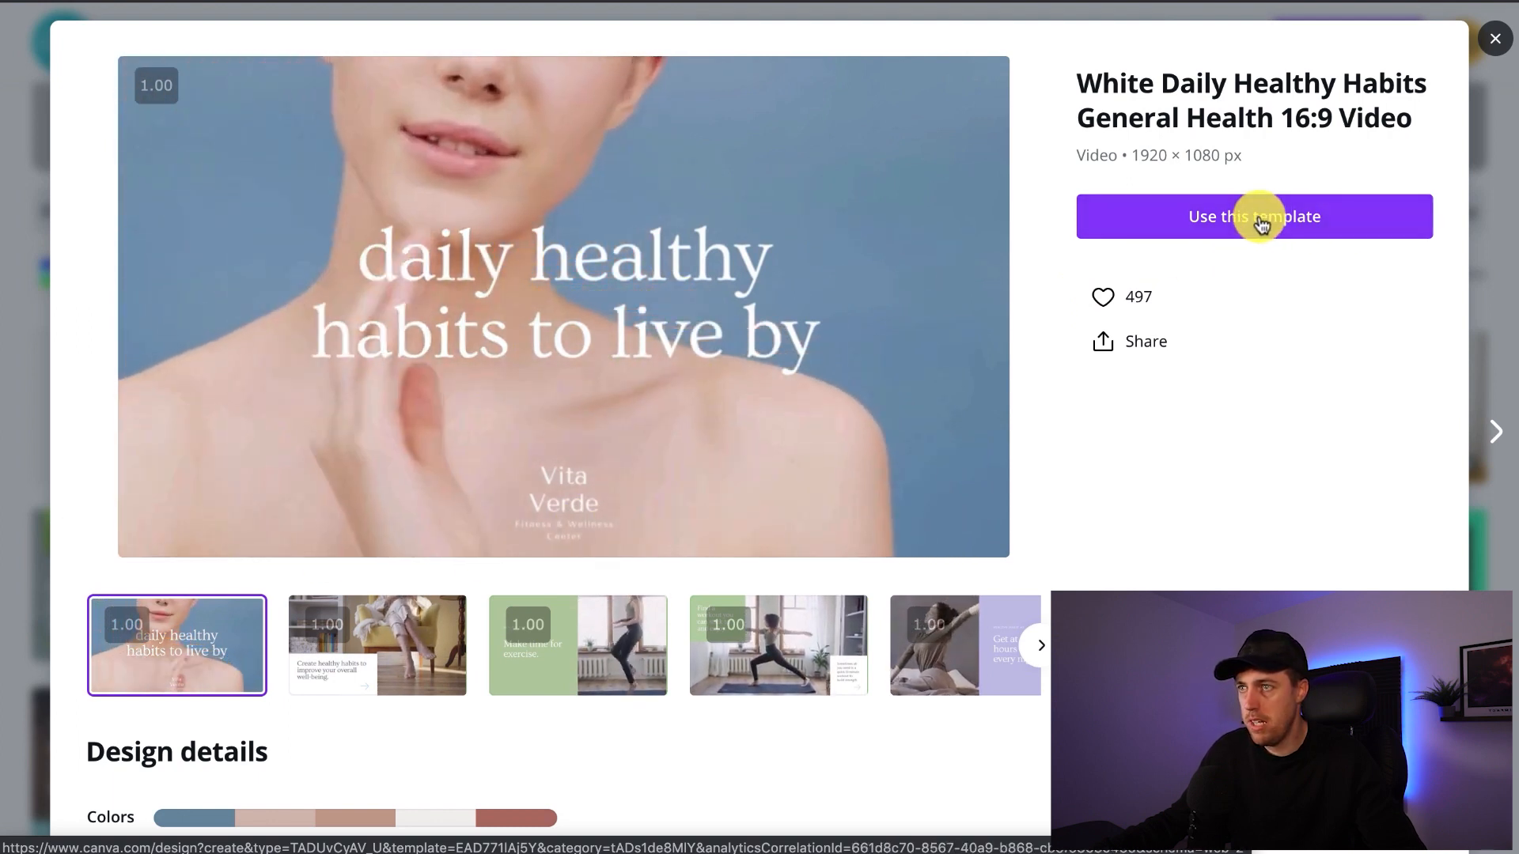
left_click(1259, 217)
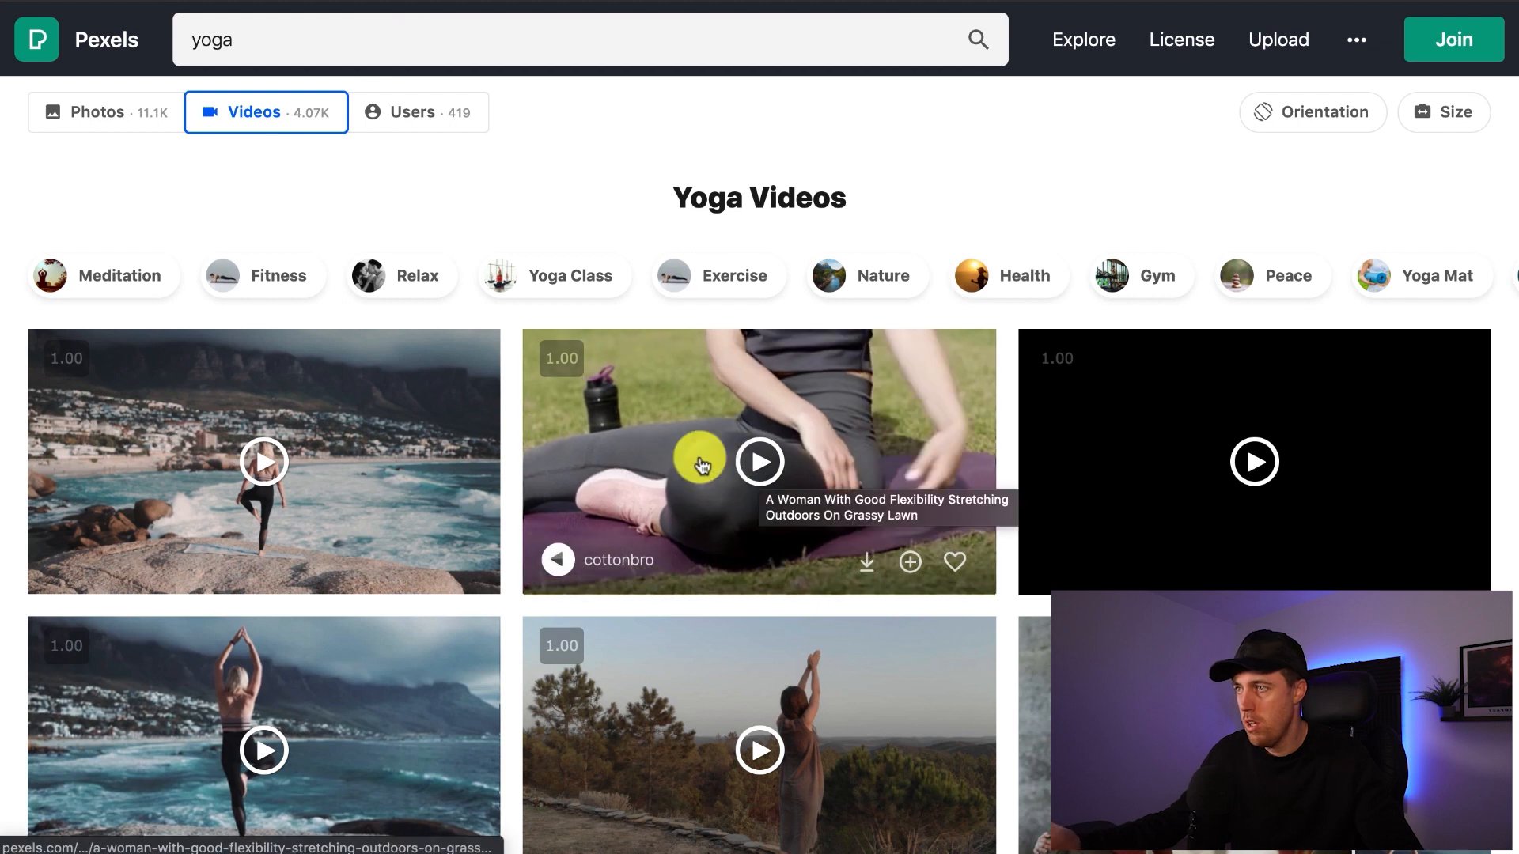
Switch to Pexels and browse its yoga video results.
scroll(851, 281, "down", 3)
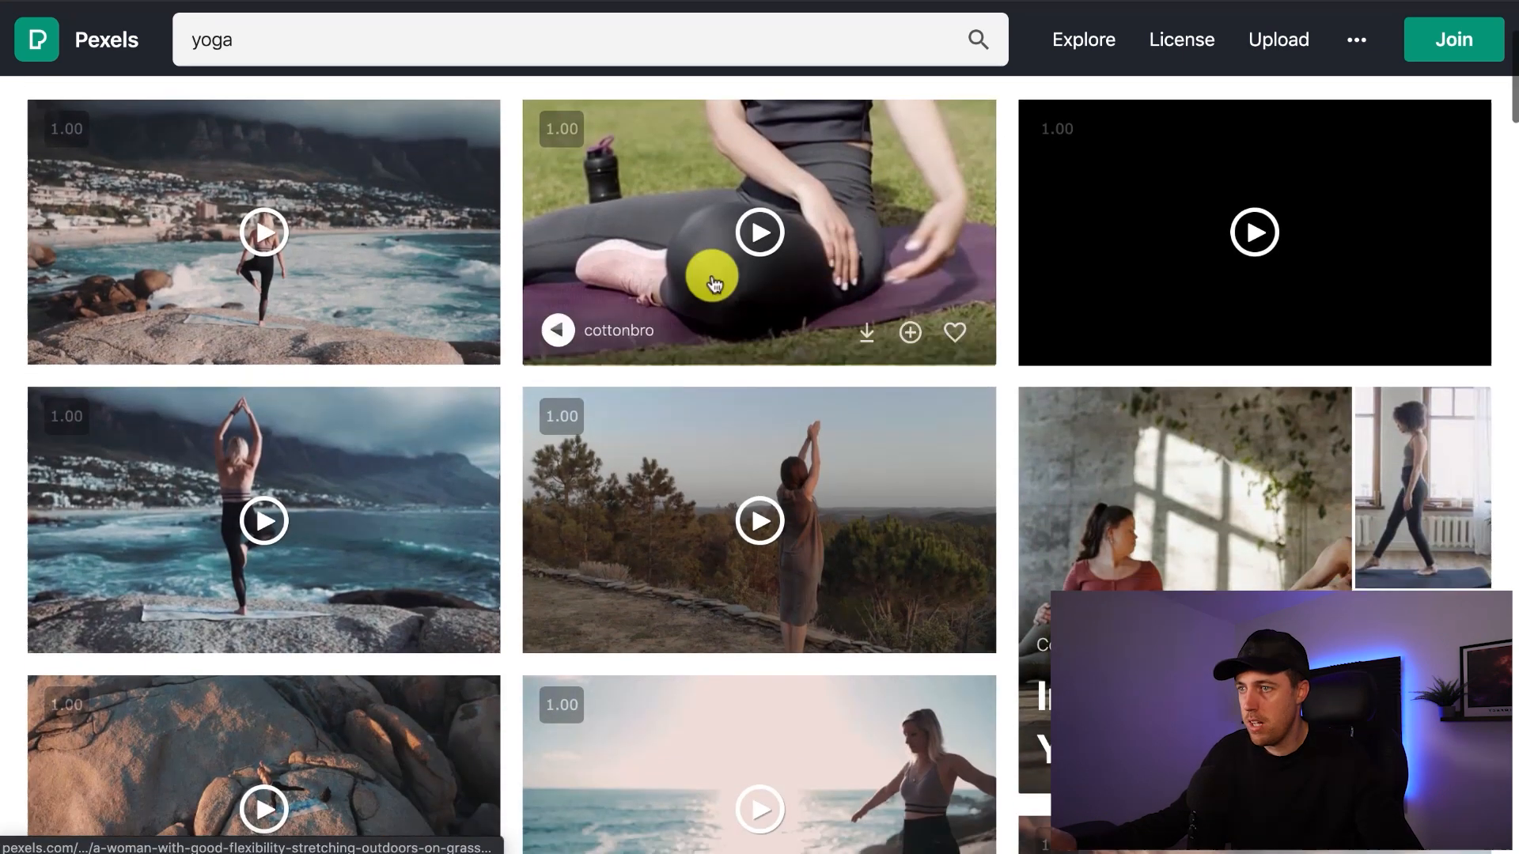
scroll(998, 498, "down", 1)
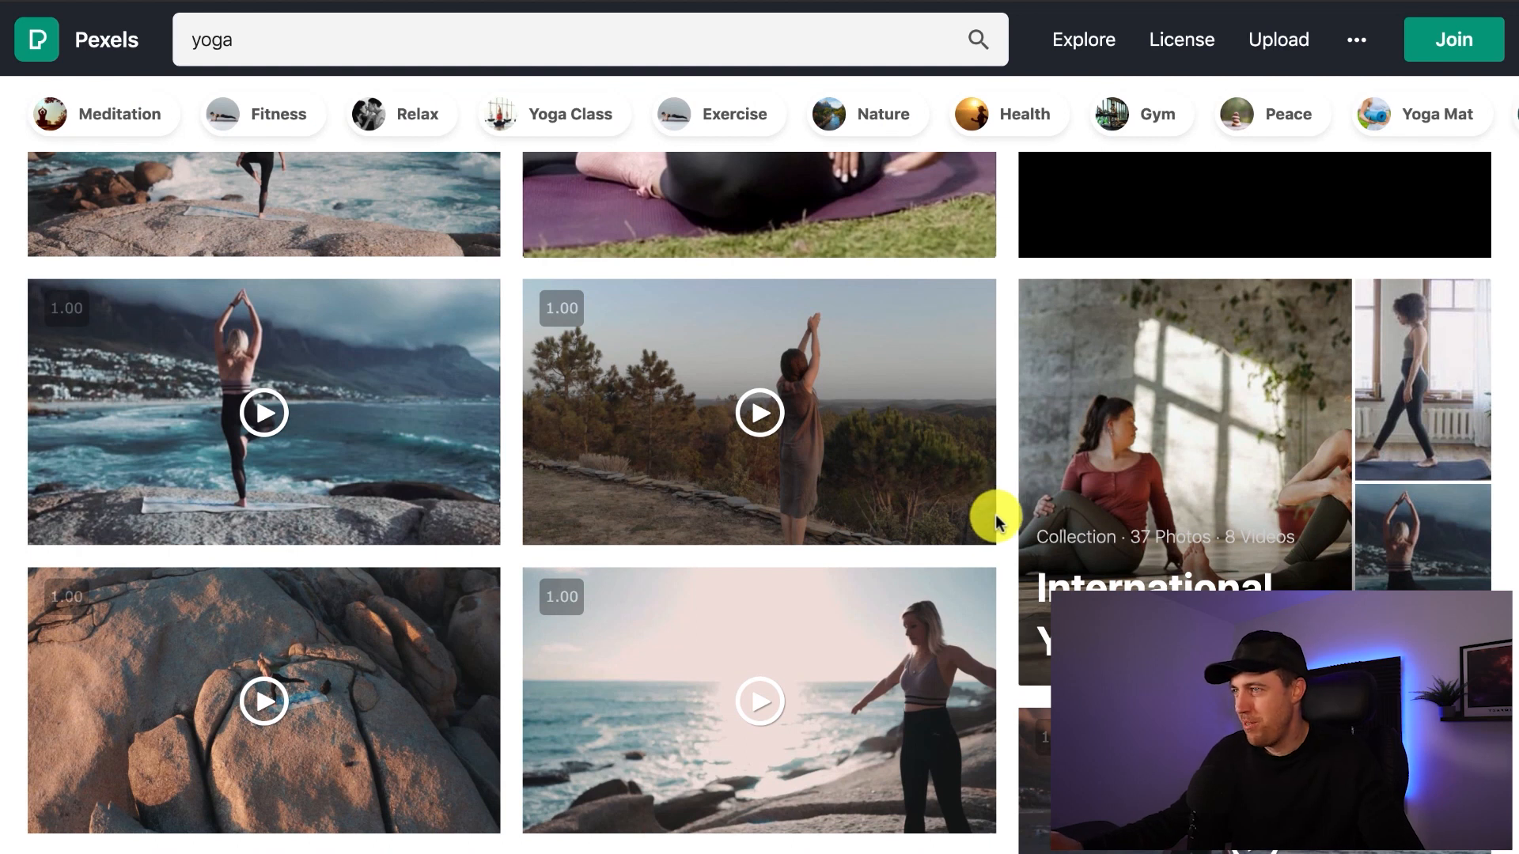
scroll(1029, 642, "up", 3)
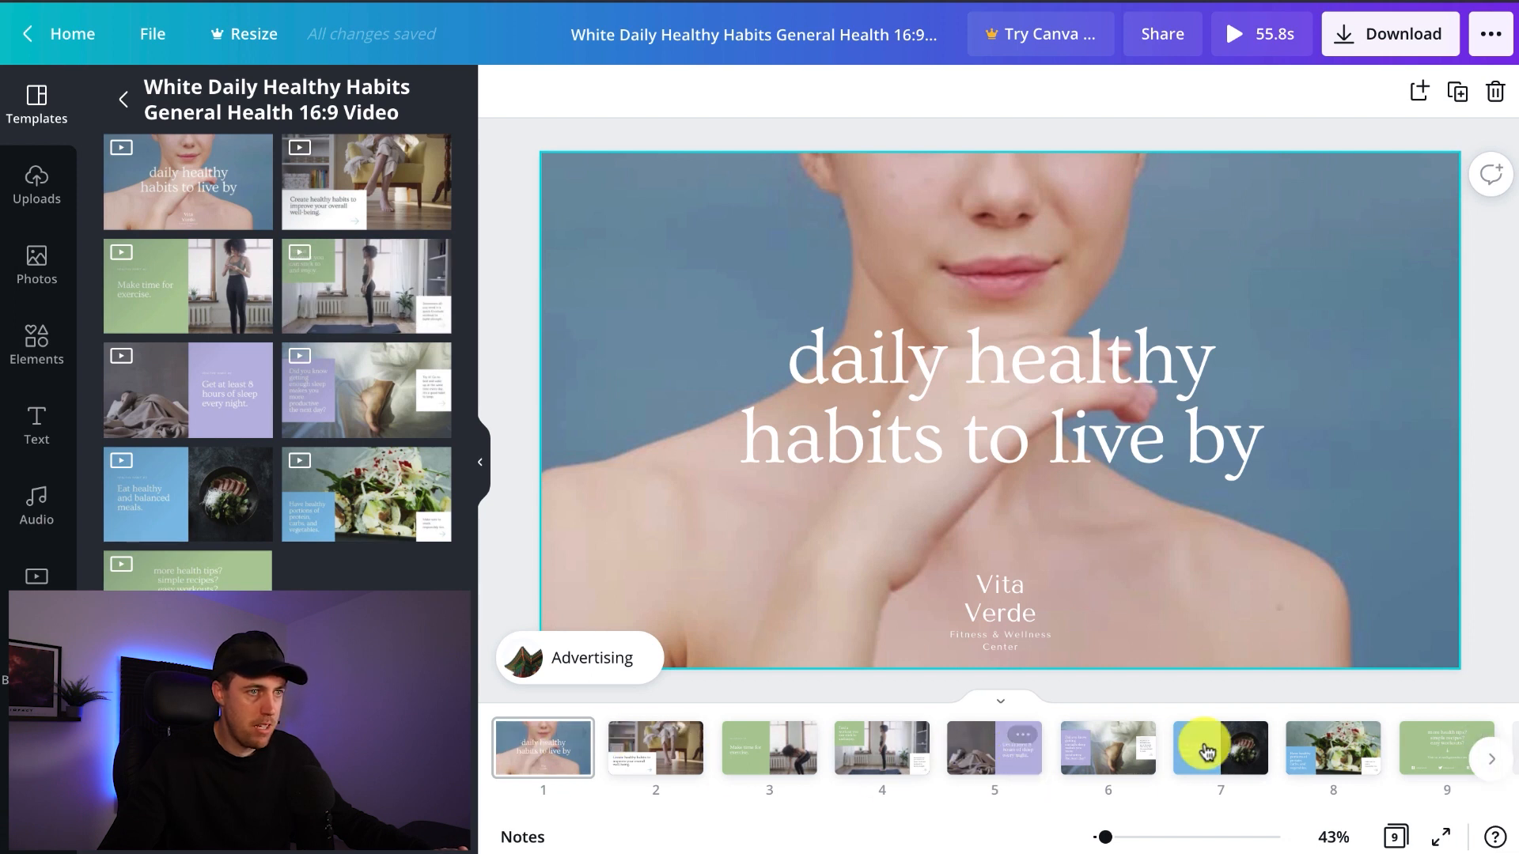
In the Canva editor, preview the whole video and delete pages 8 and 7, the two healthy-eating pages.
left_click(1261, 49)
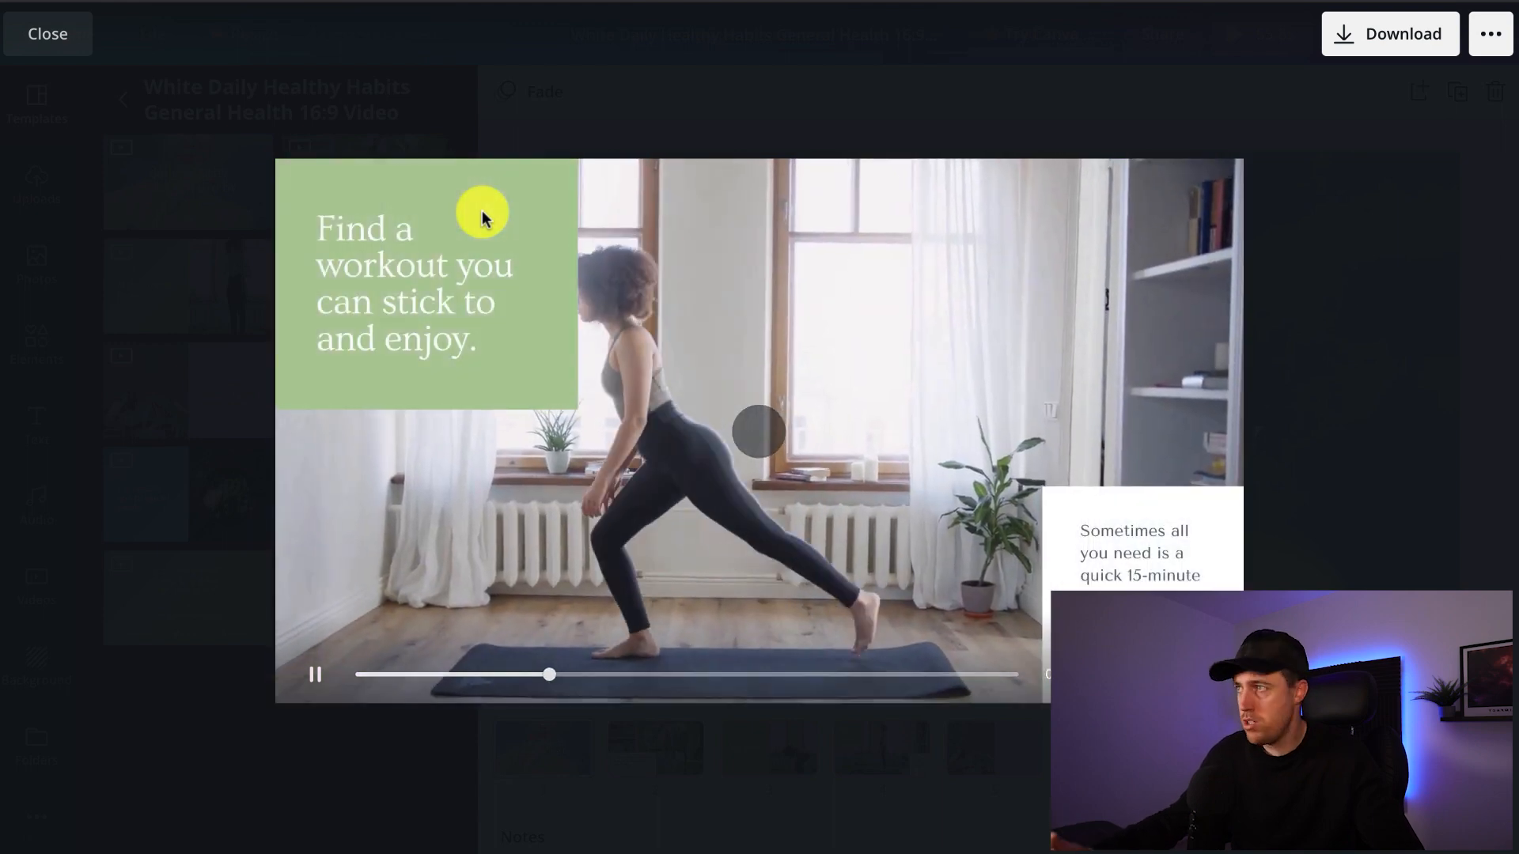
left_click(45, 36)
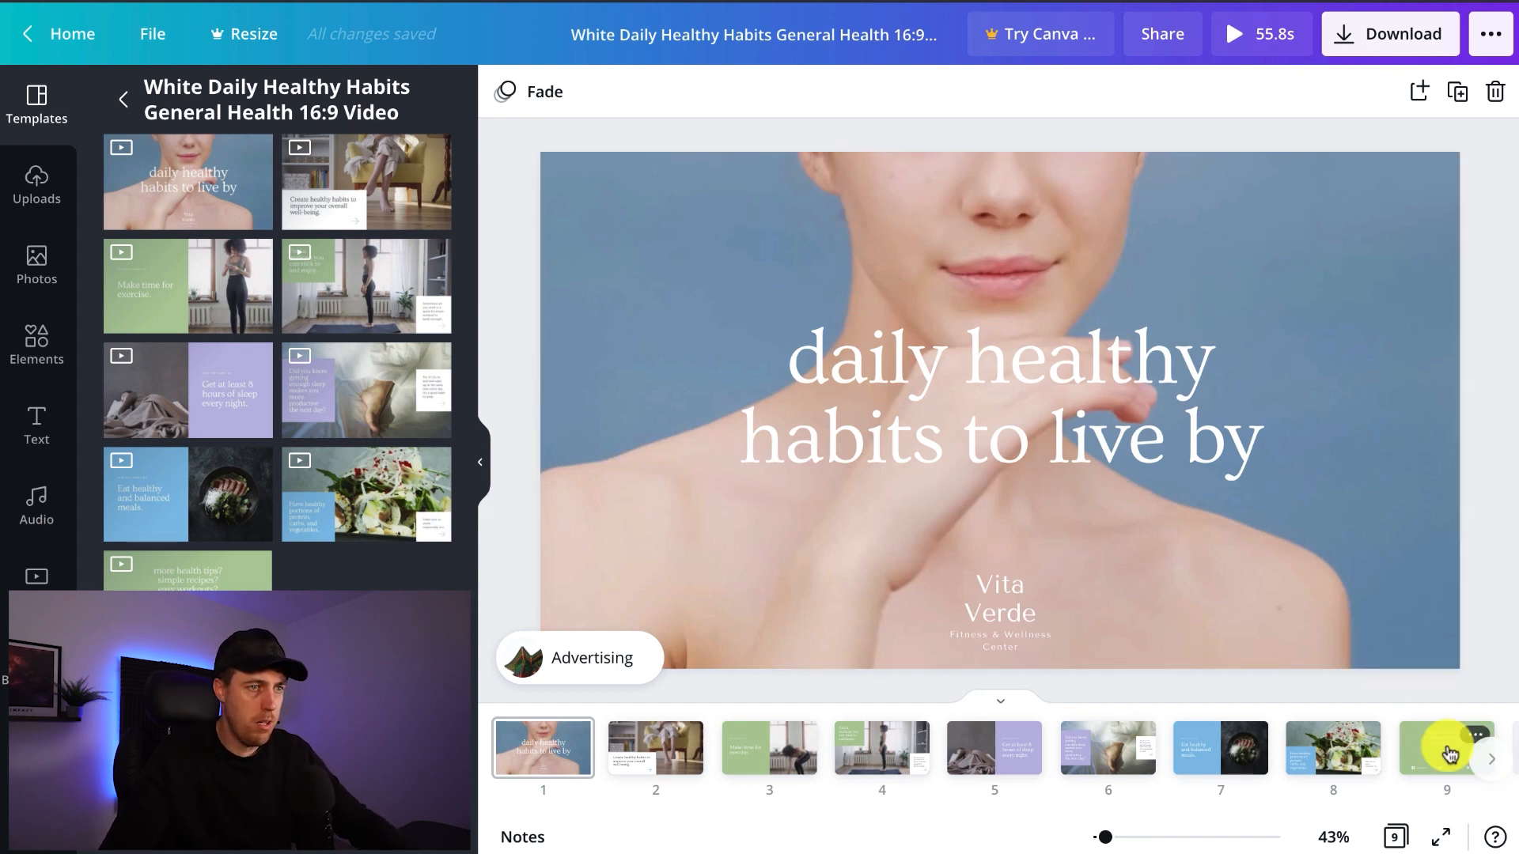
left_click(1357, 738)
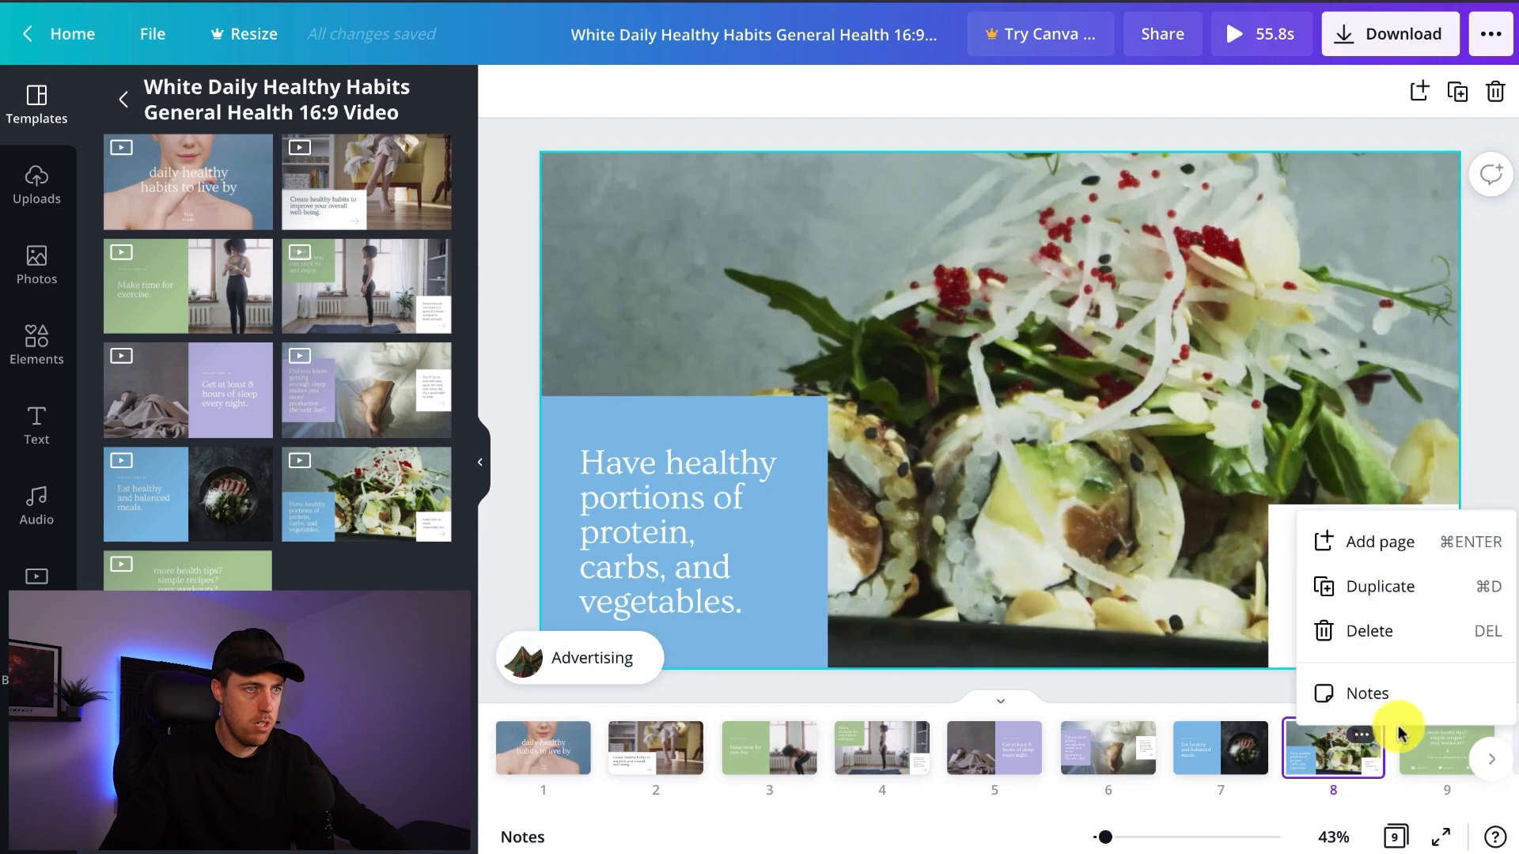
left_click(1366, 632)
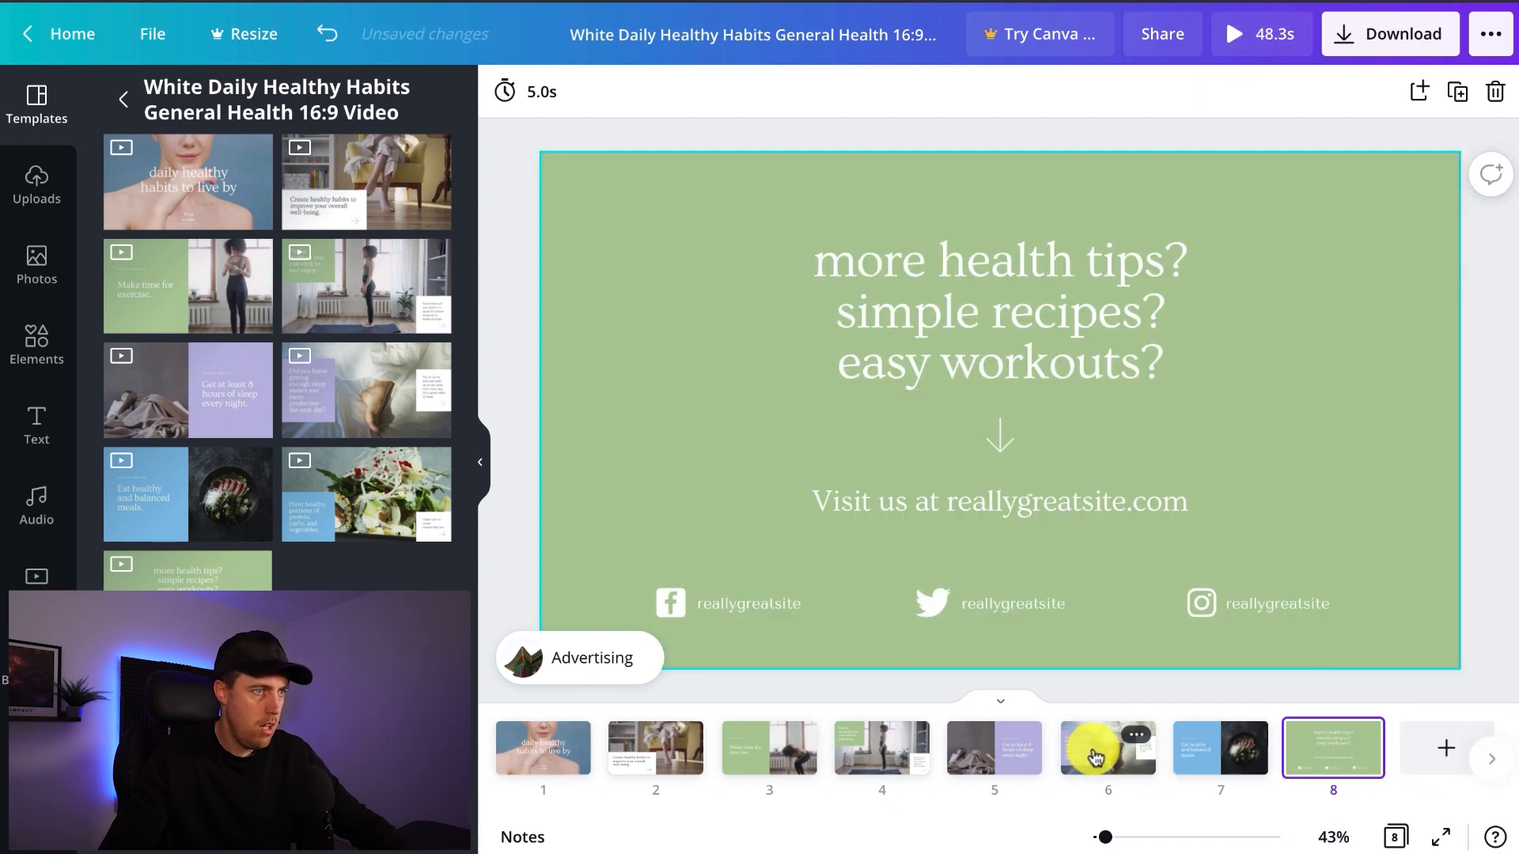
left_click(1250, 738)
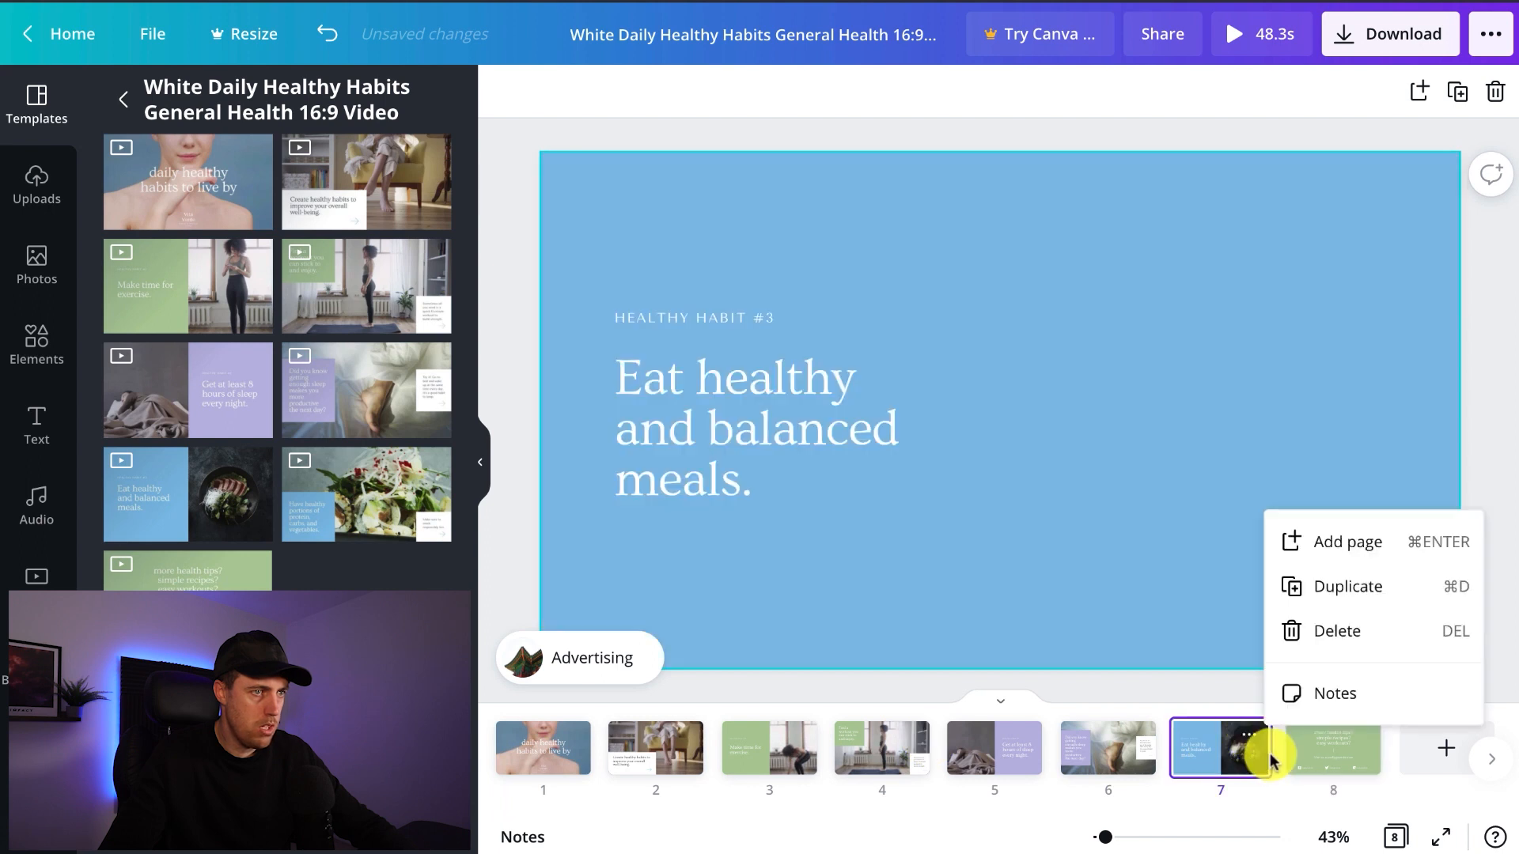
left_click(1333, 632)
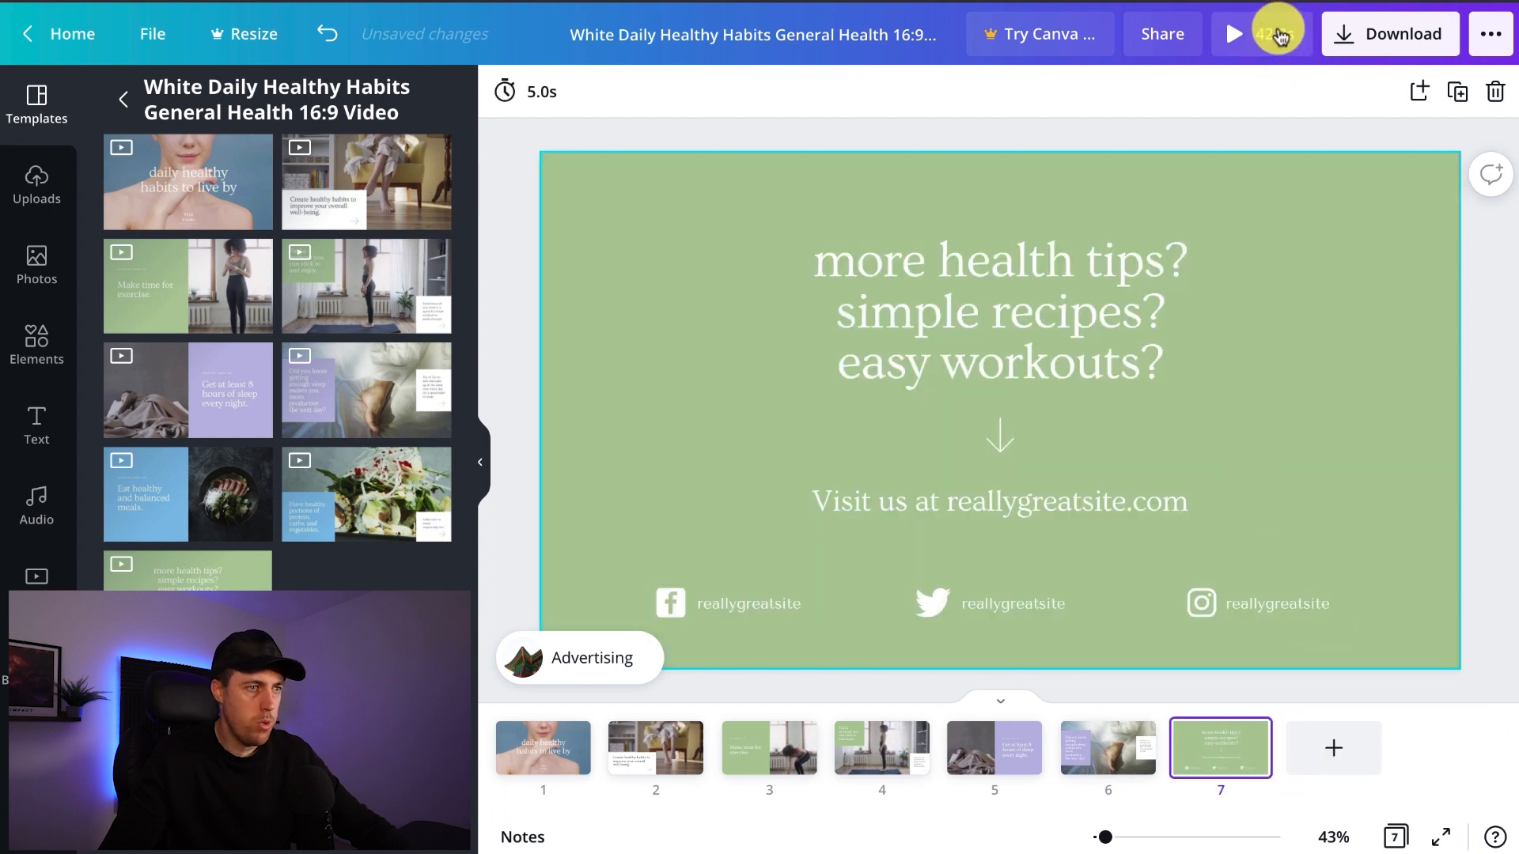
Replace the main heading on page 1 with "extra thick yoga mat".
left_click(553, 755)
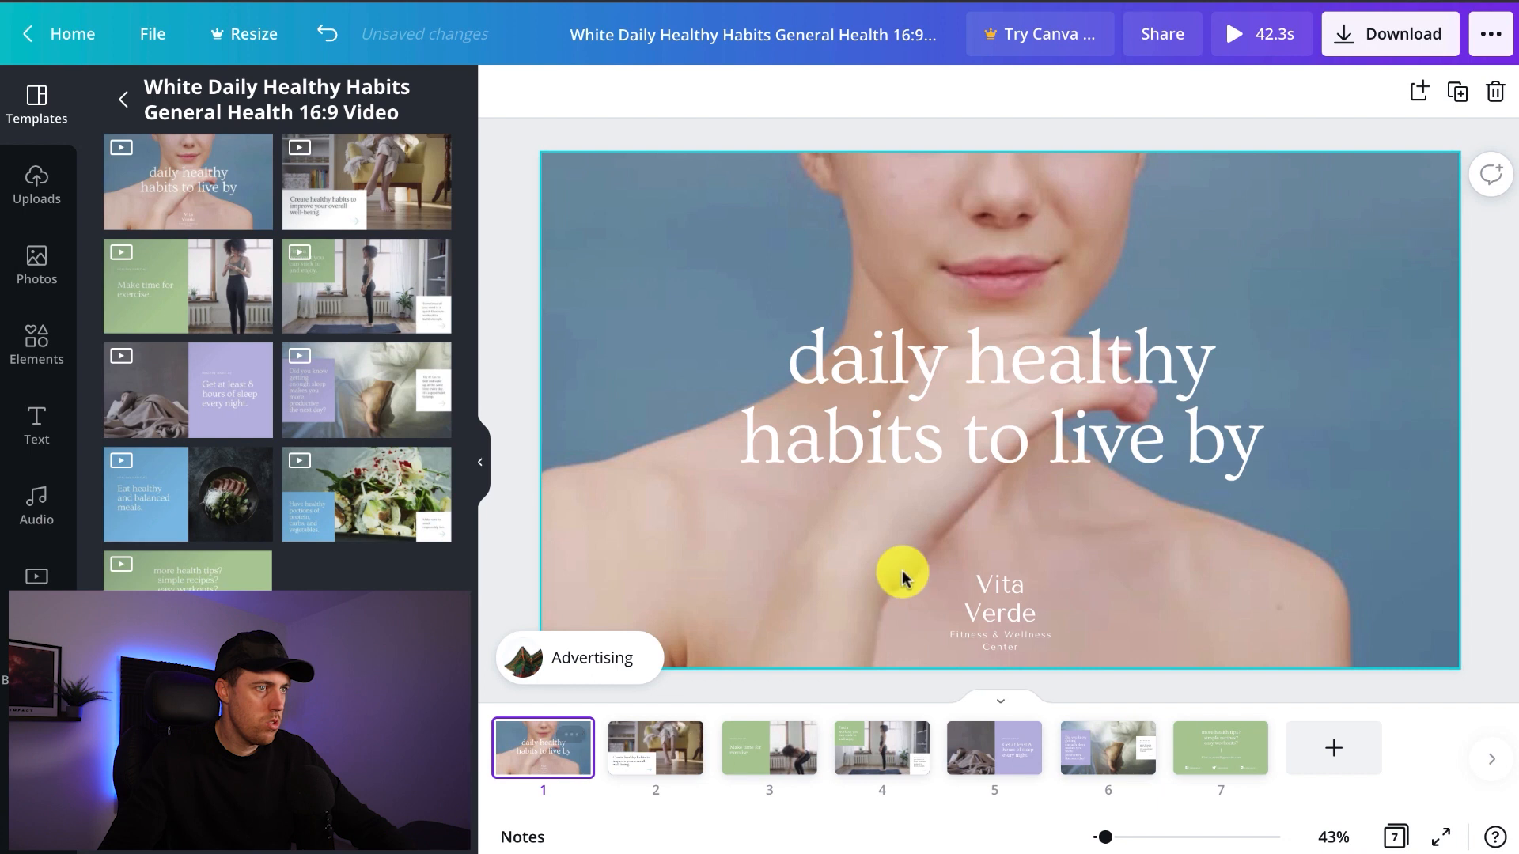
left_click(946, 450)
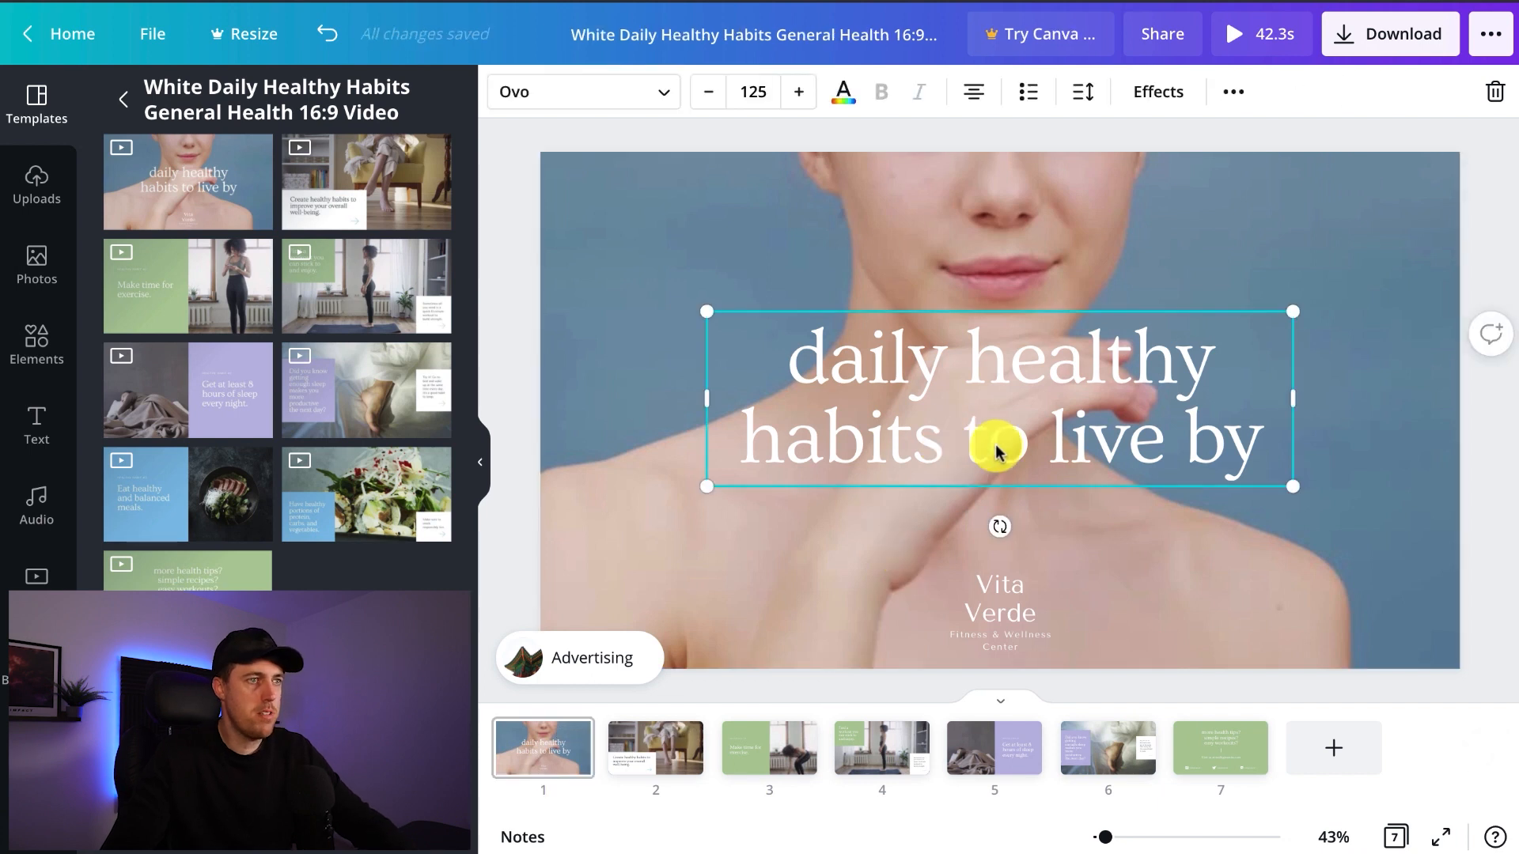
double_click(1118, 447)
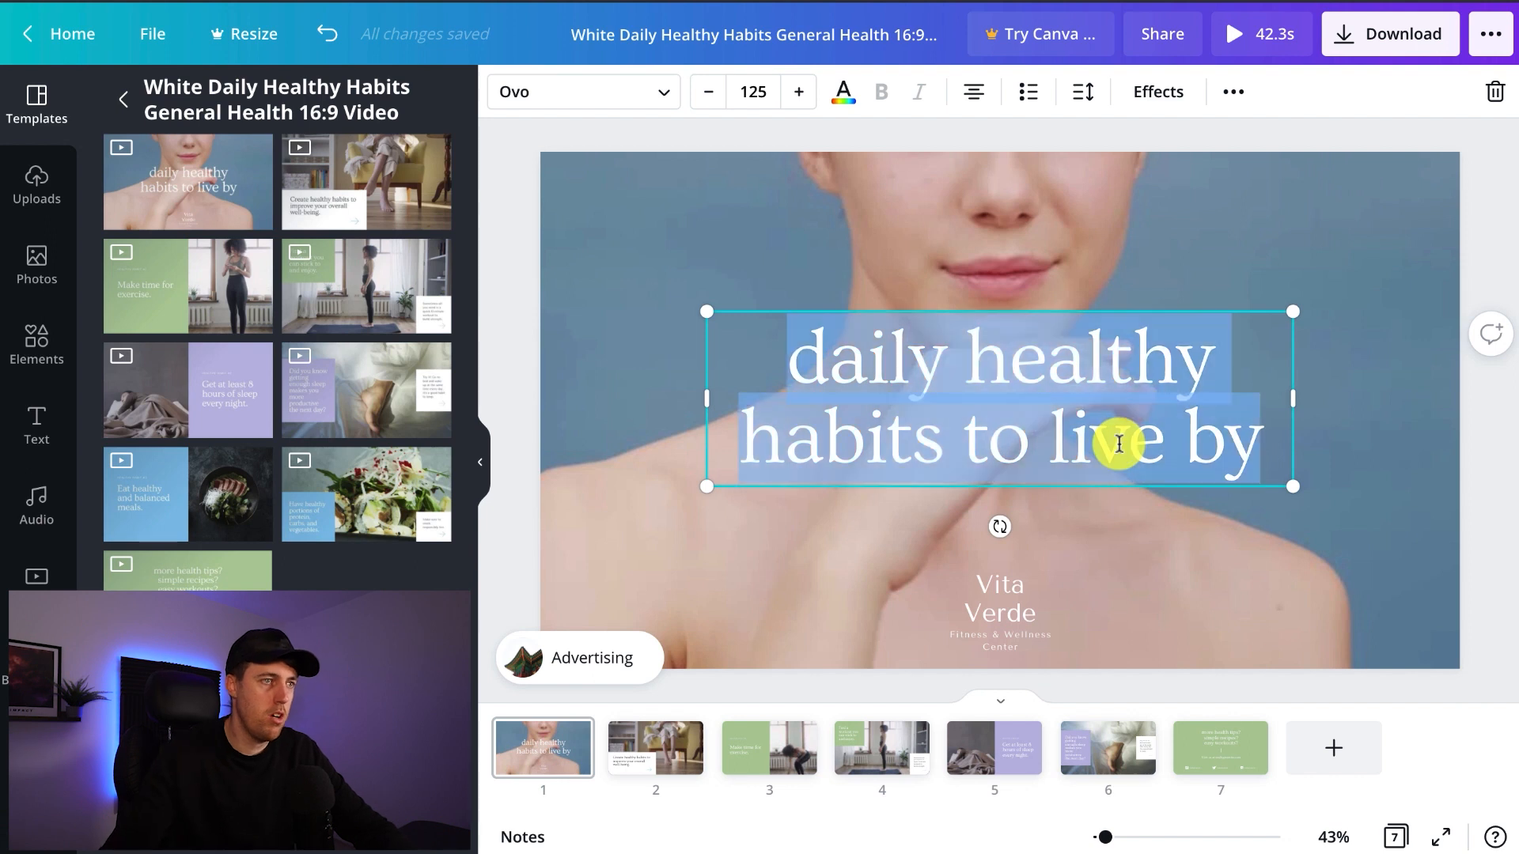
type("extra thick yoga mat")
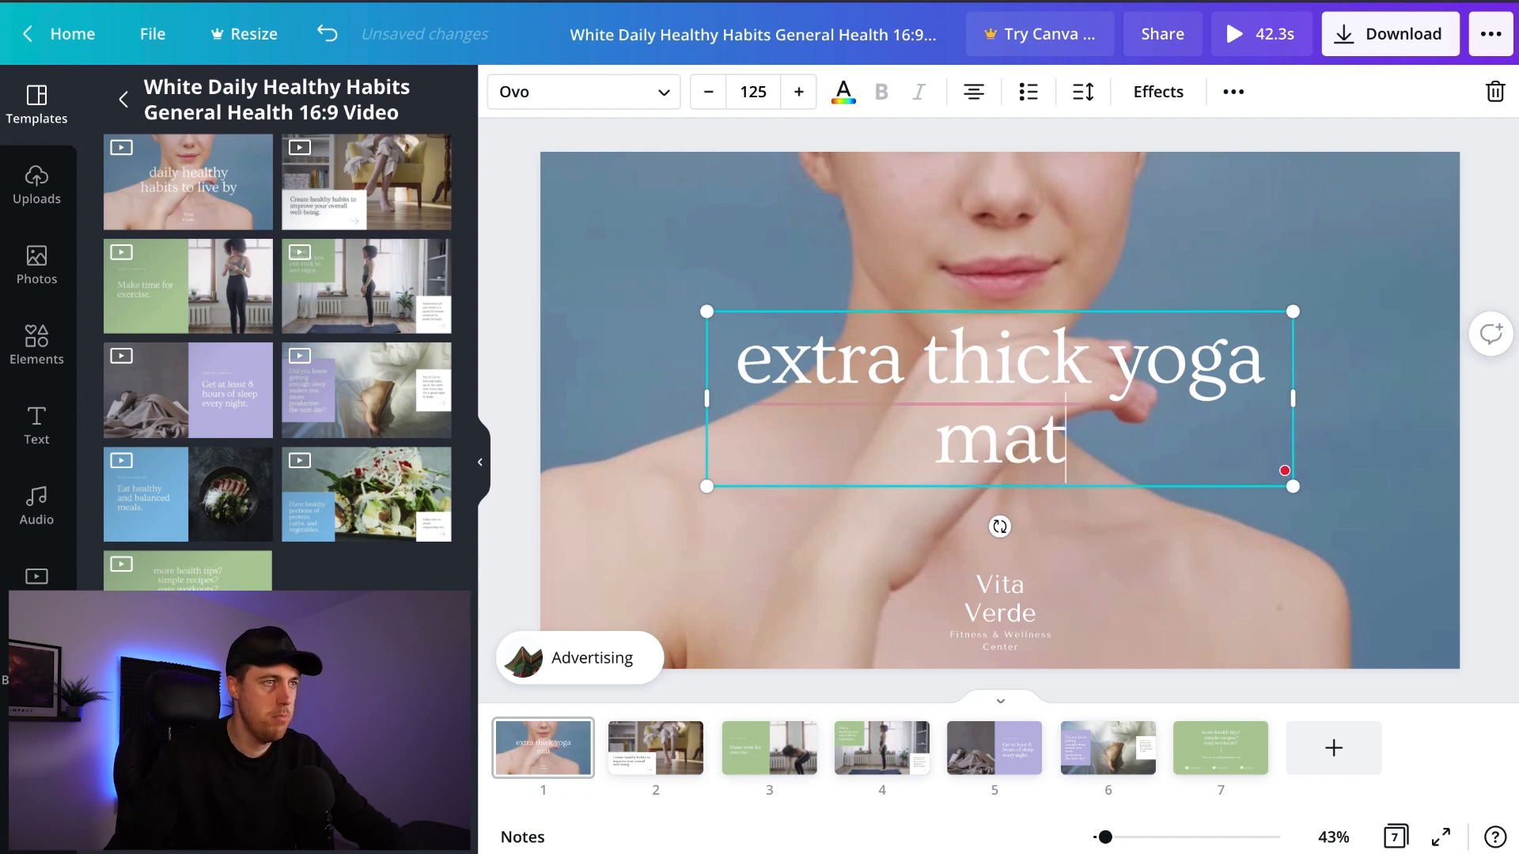
Left-align page 1's heading in a narrower box that breaks after "thick", and place it in the page's upper-left area.
key("ctrl+a")
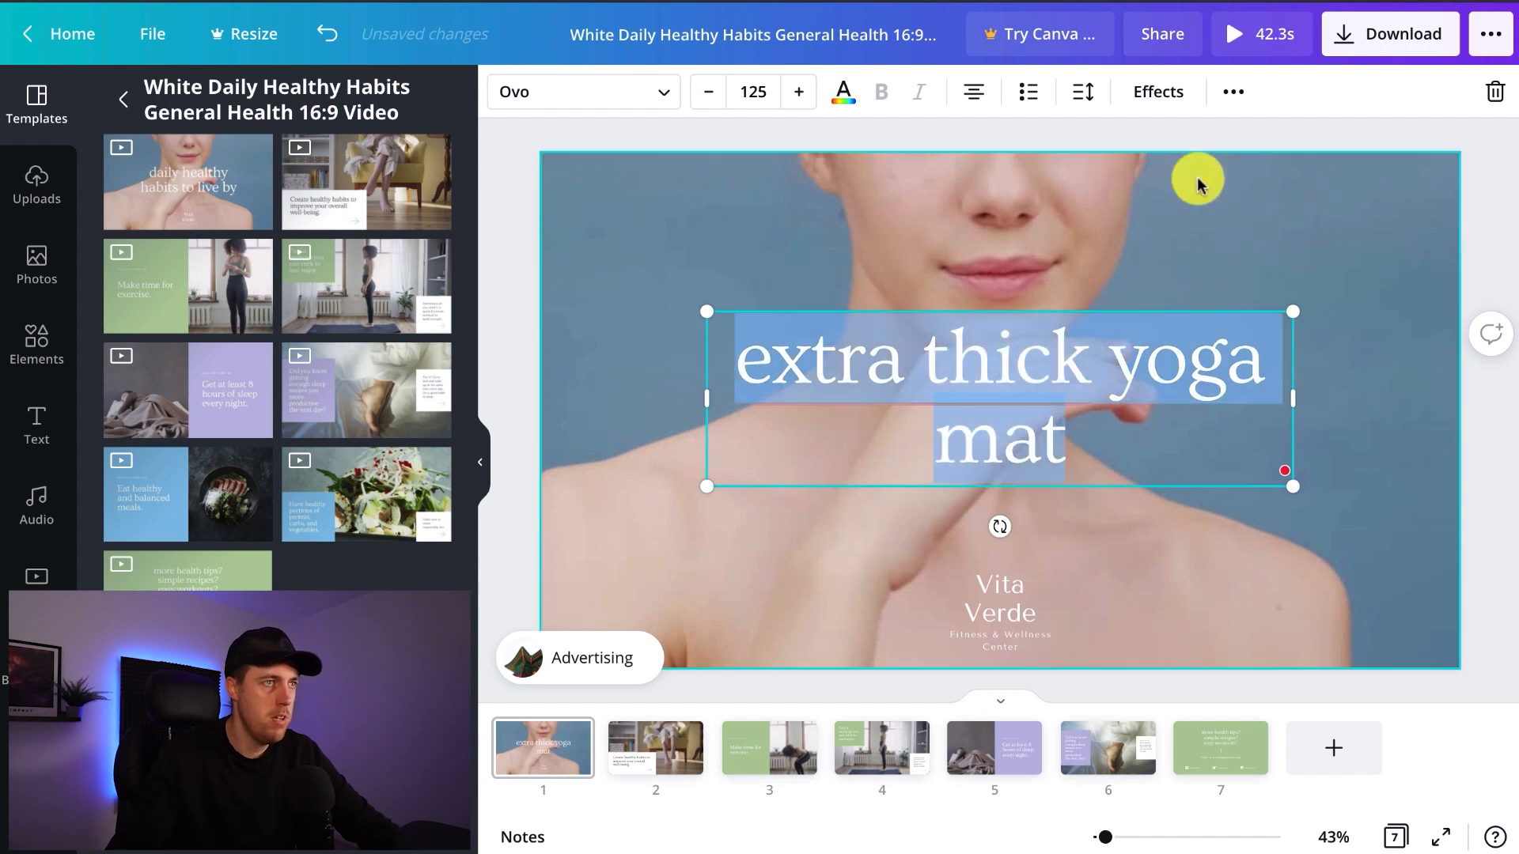
left_click(975, 93)
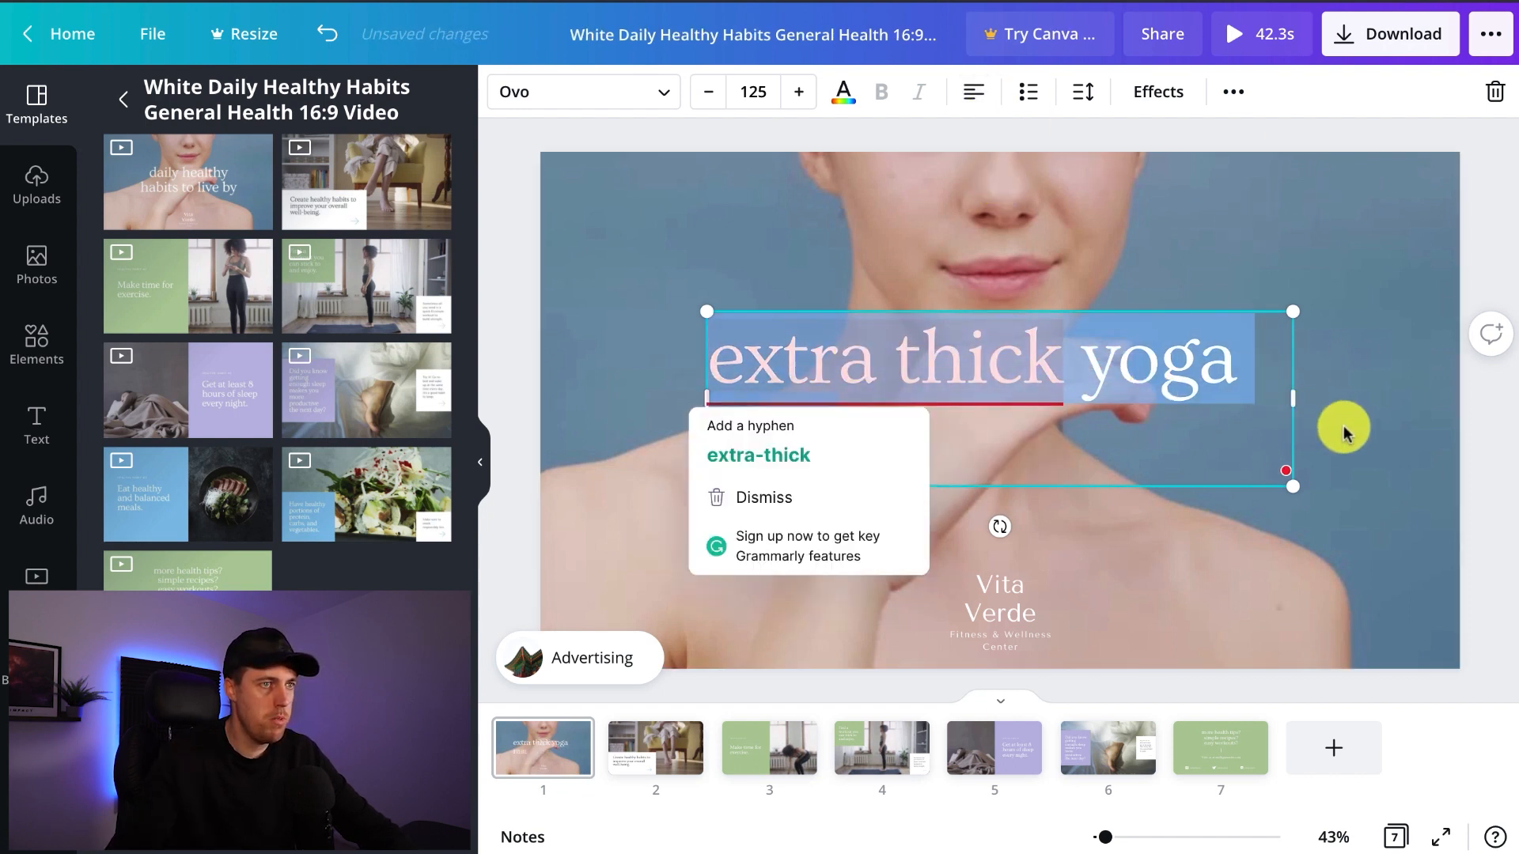
left_click_drag(1295, 402, 1206, 408)
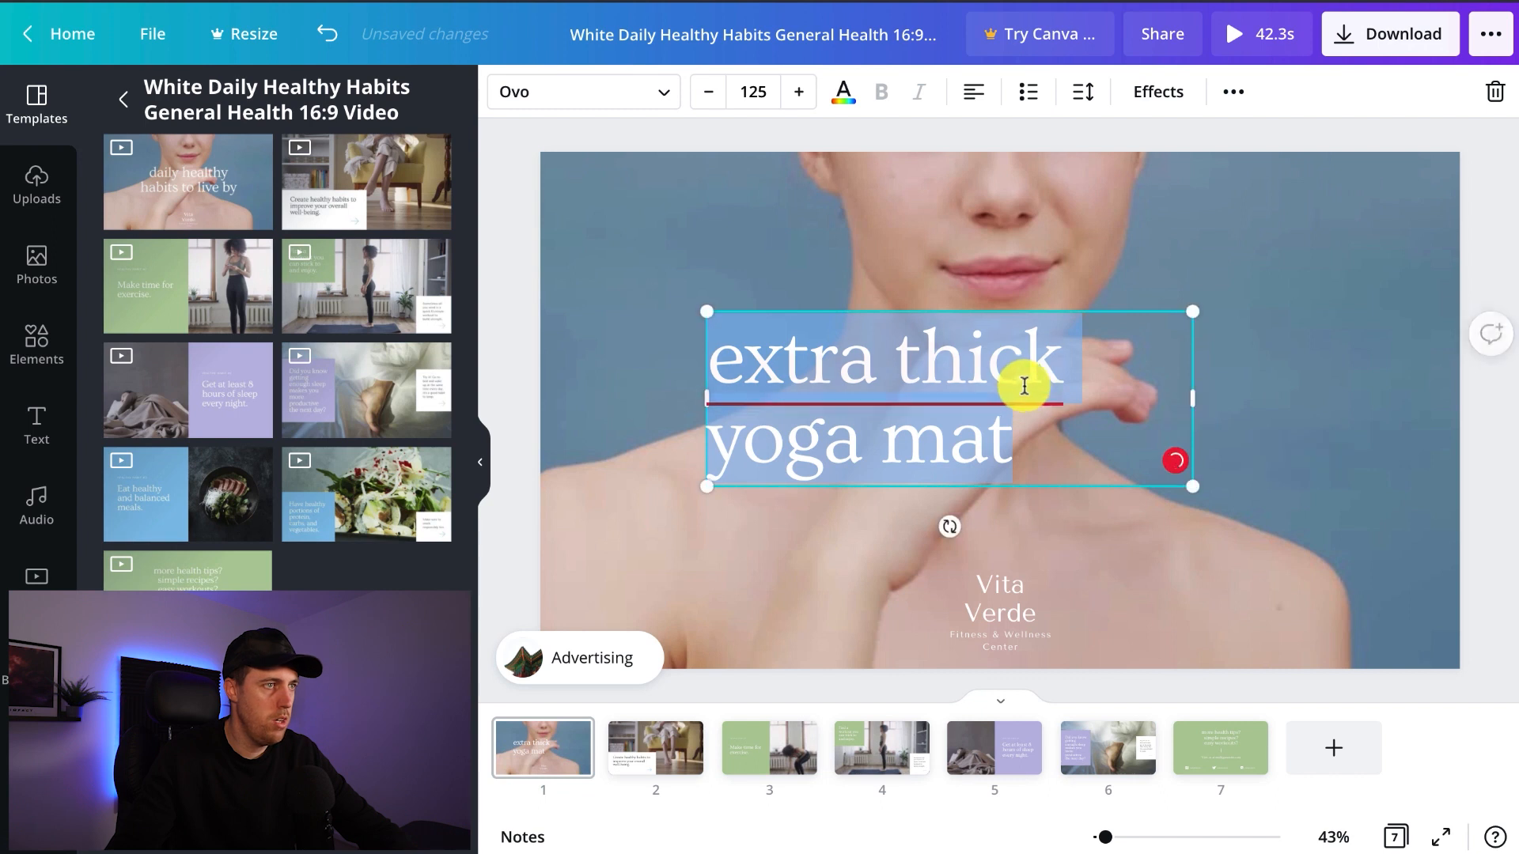
left_click(932, 348)
left_click(1254, 400)
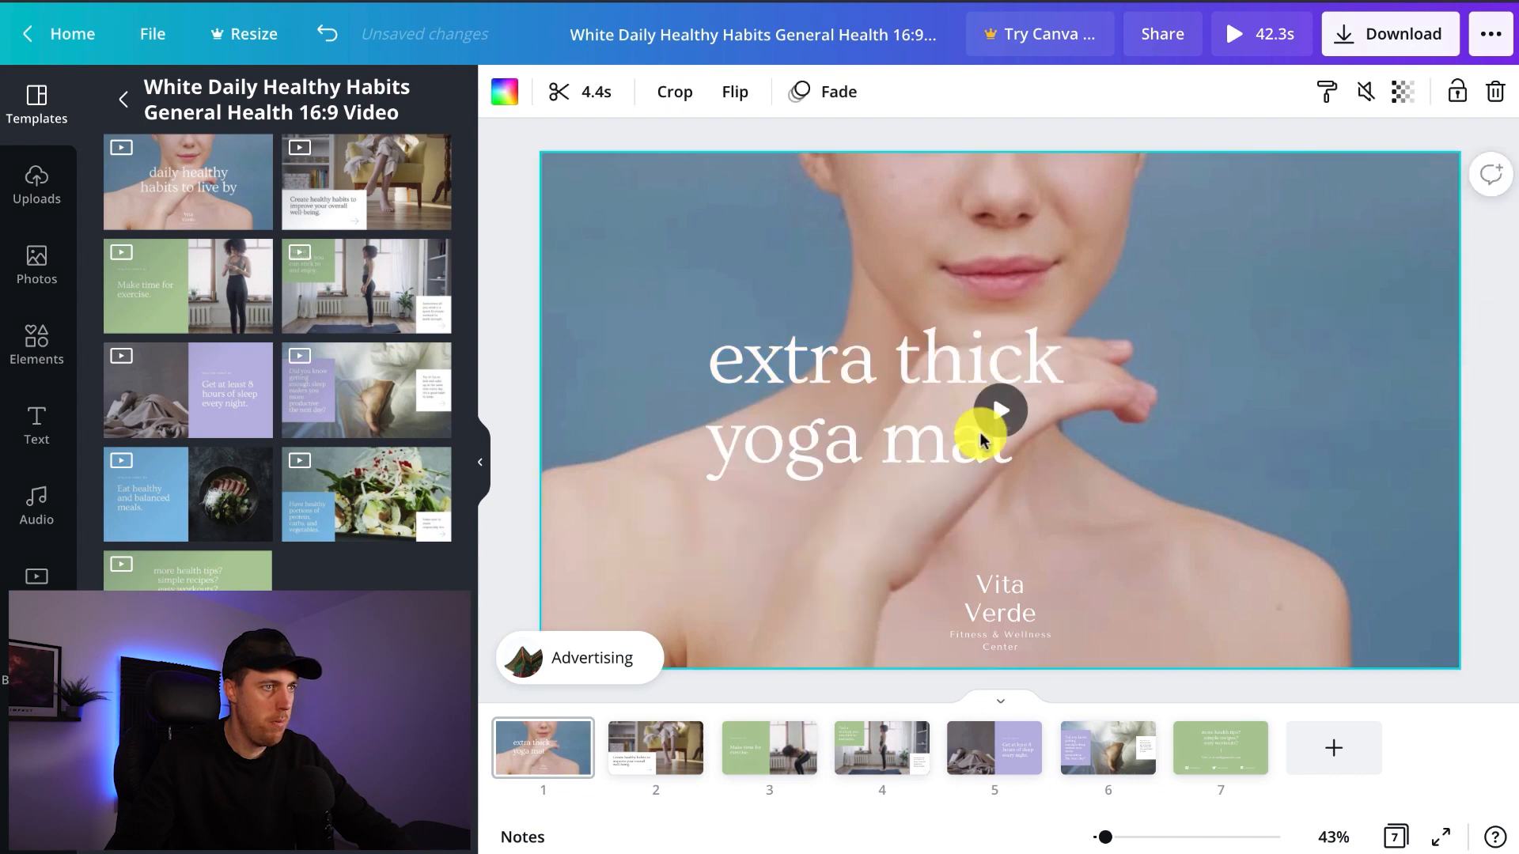
left_click_drag(923, 454, 814, 349)
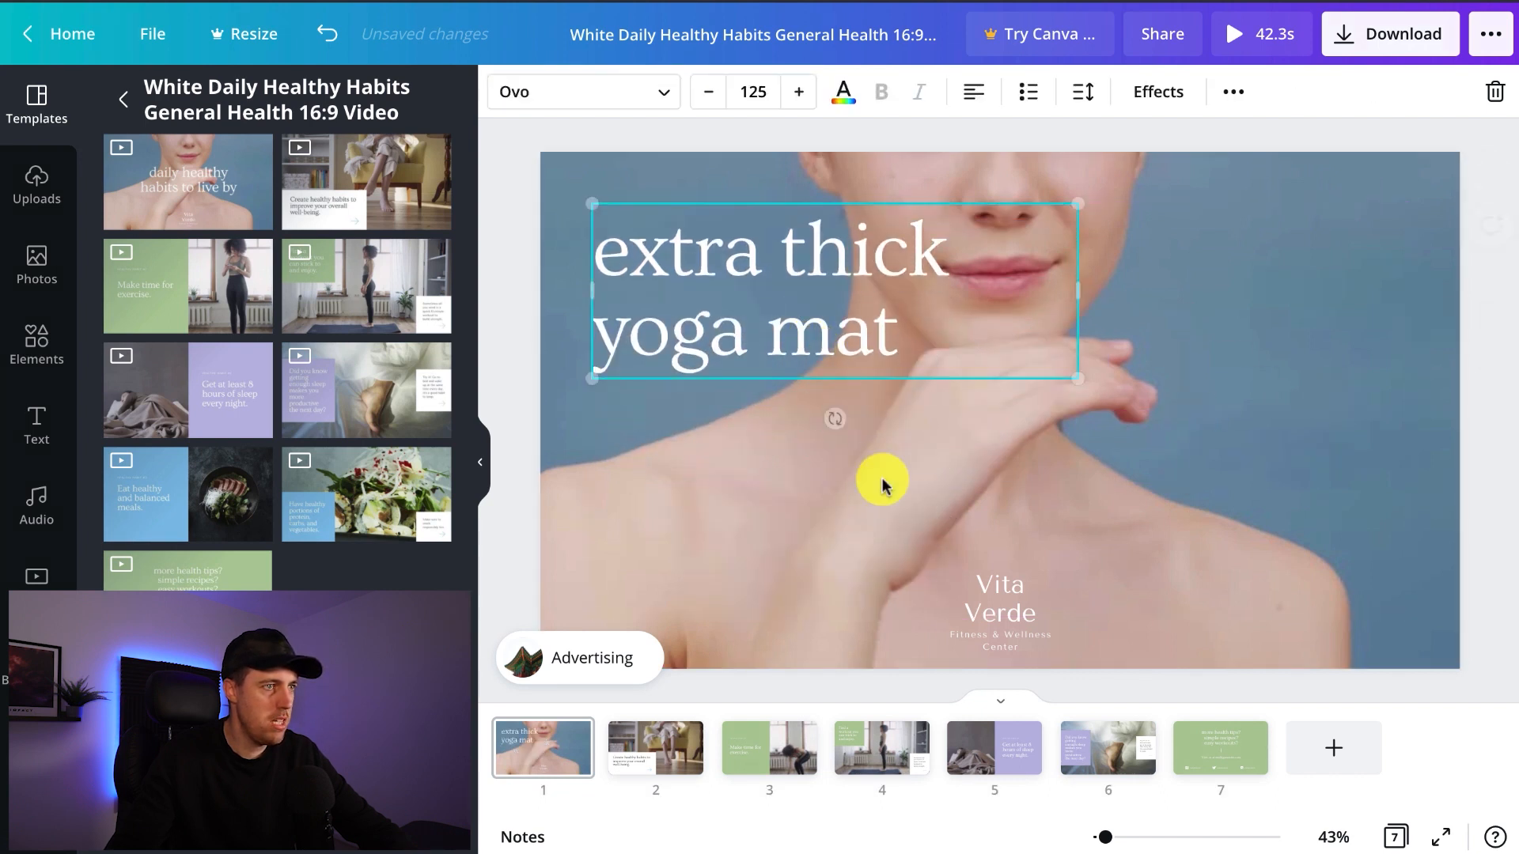
left_click(910, 553)
Replace the "Vita Verde" brand name on page 1 with "Ben's Yoga".
left_click(991, 574)
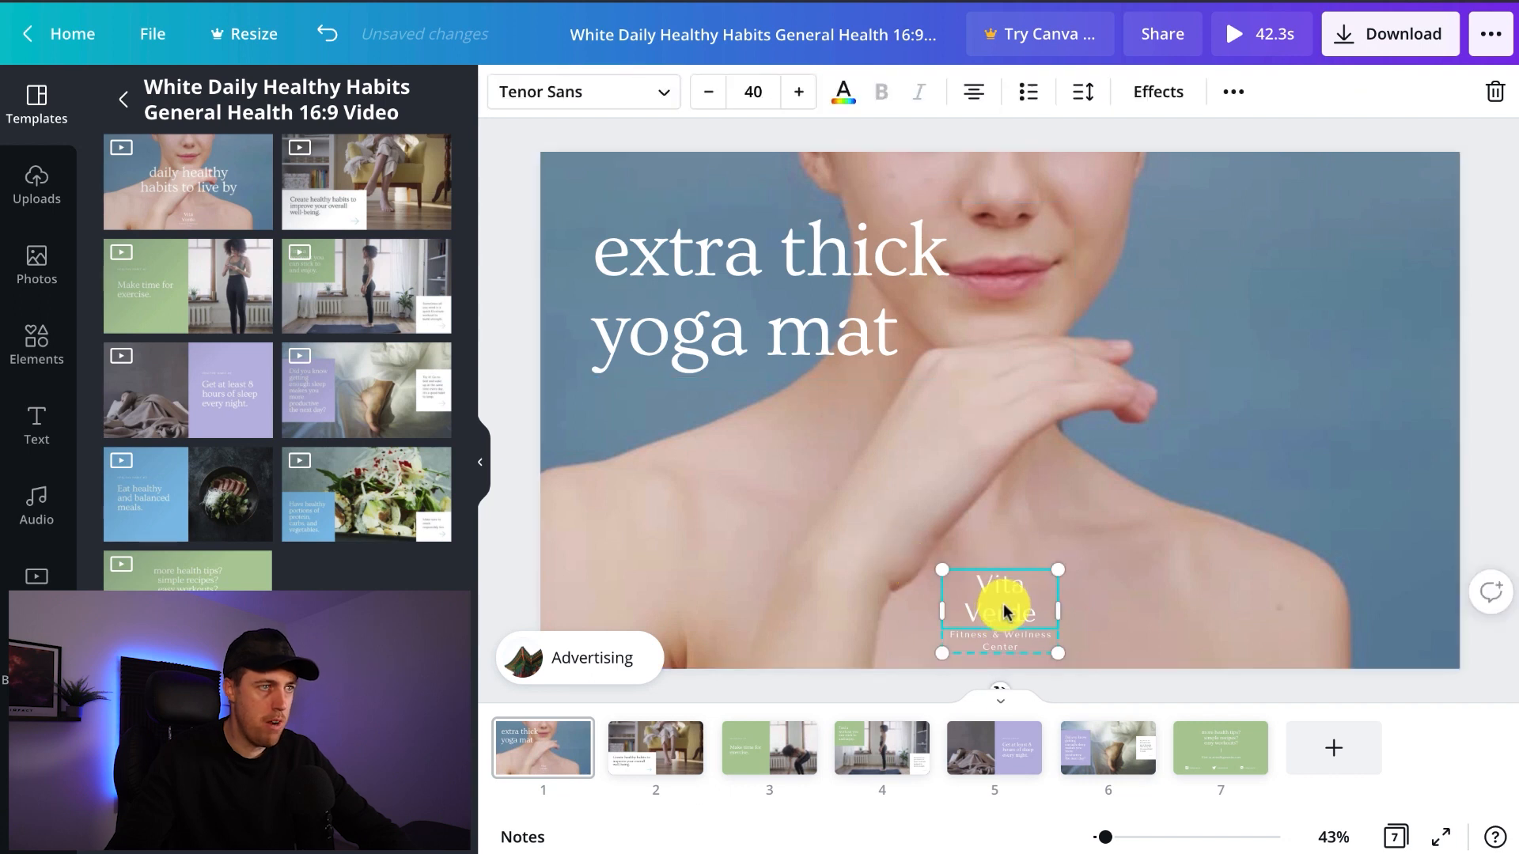
type("Ben's")
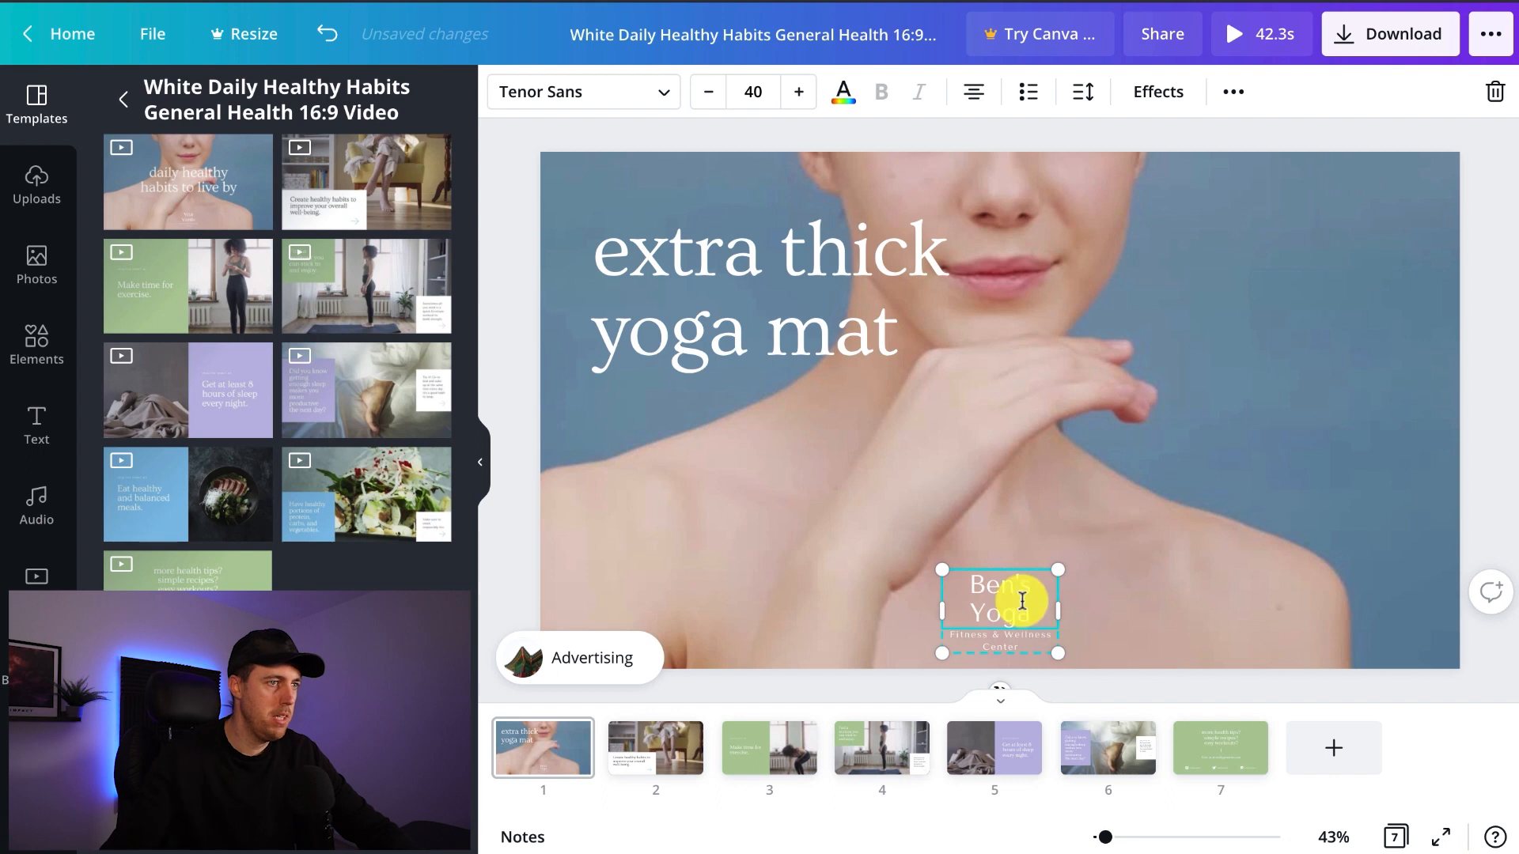
left_click(993, 485)
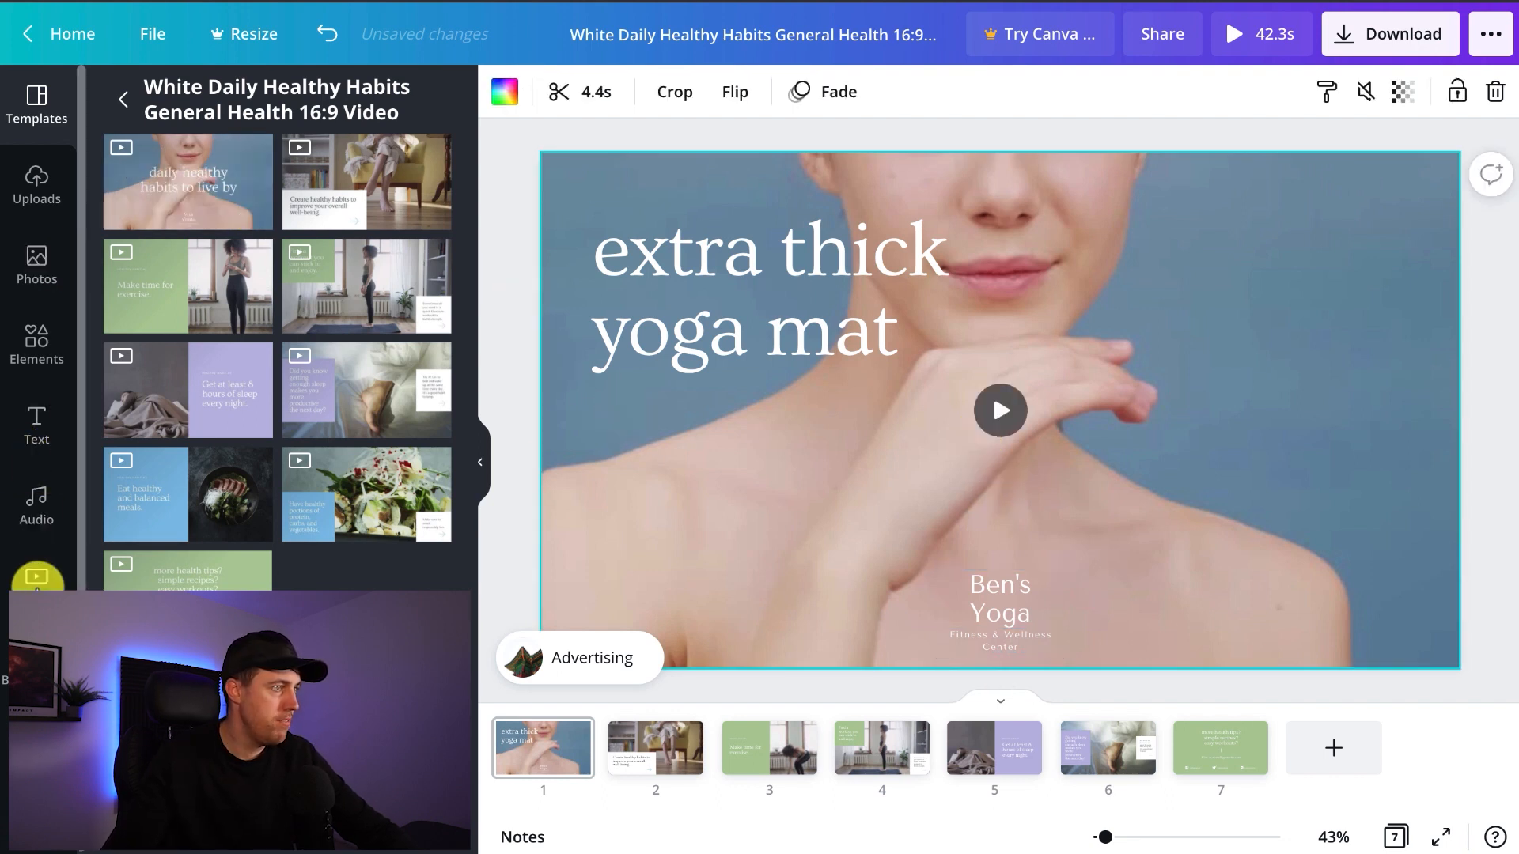
Search the video library for "yoga" and make the free 15-second clip of a woman exercising on a pink mat page 1's background.
left_click(36, 578)
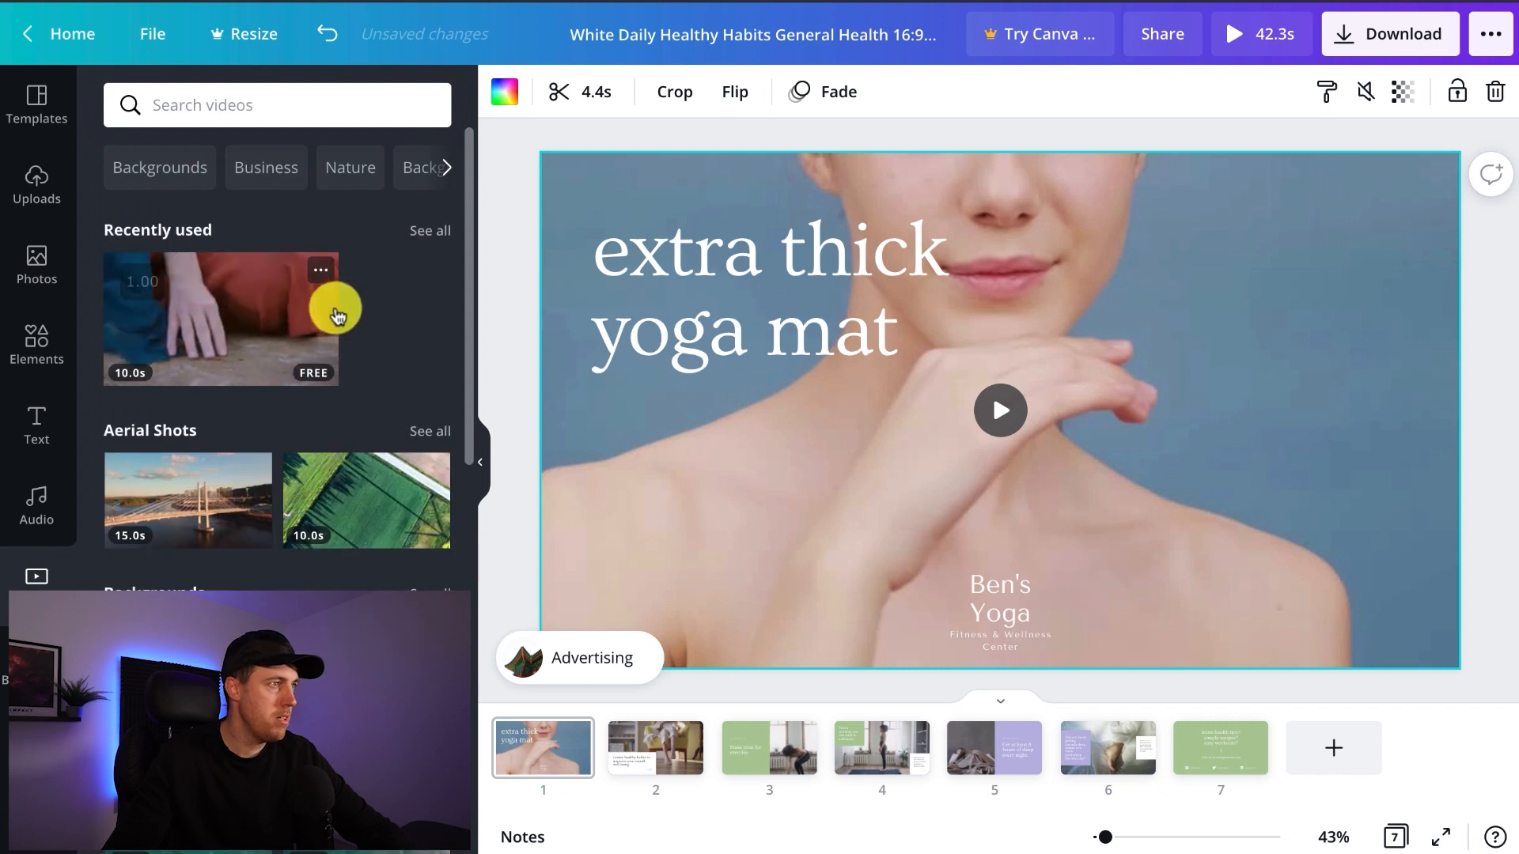
scroll(338, 316, "down", 3)
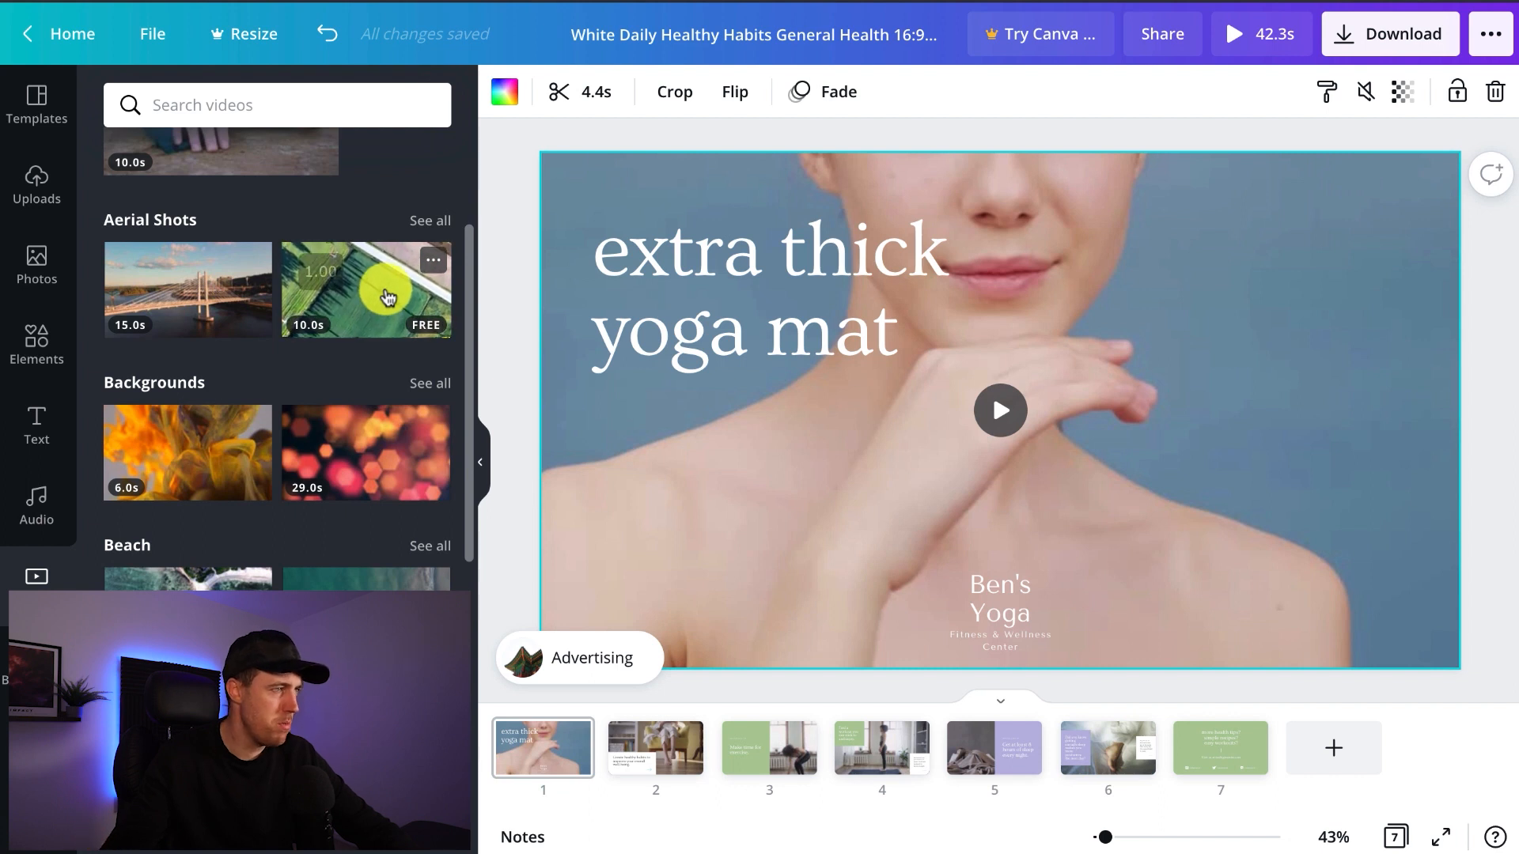
left_click(264, 106)
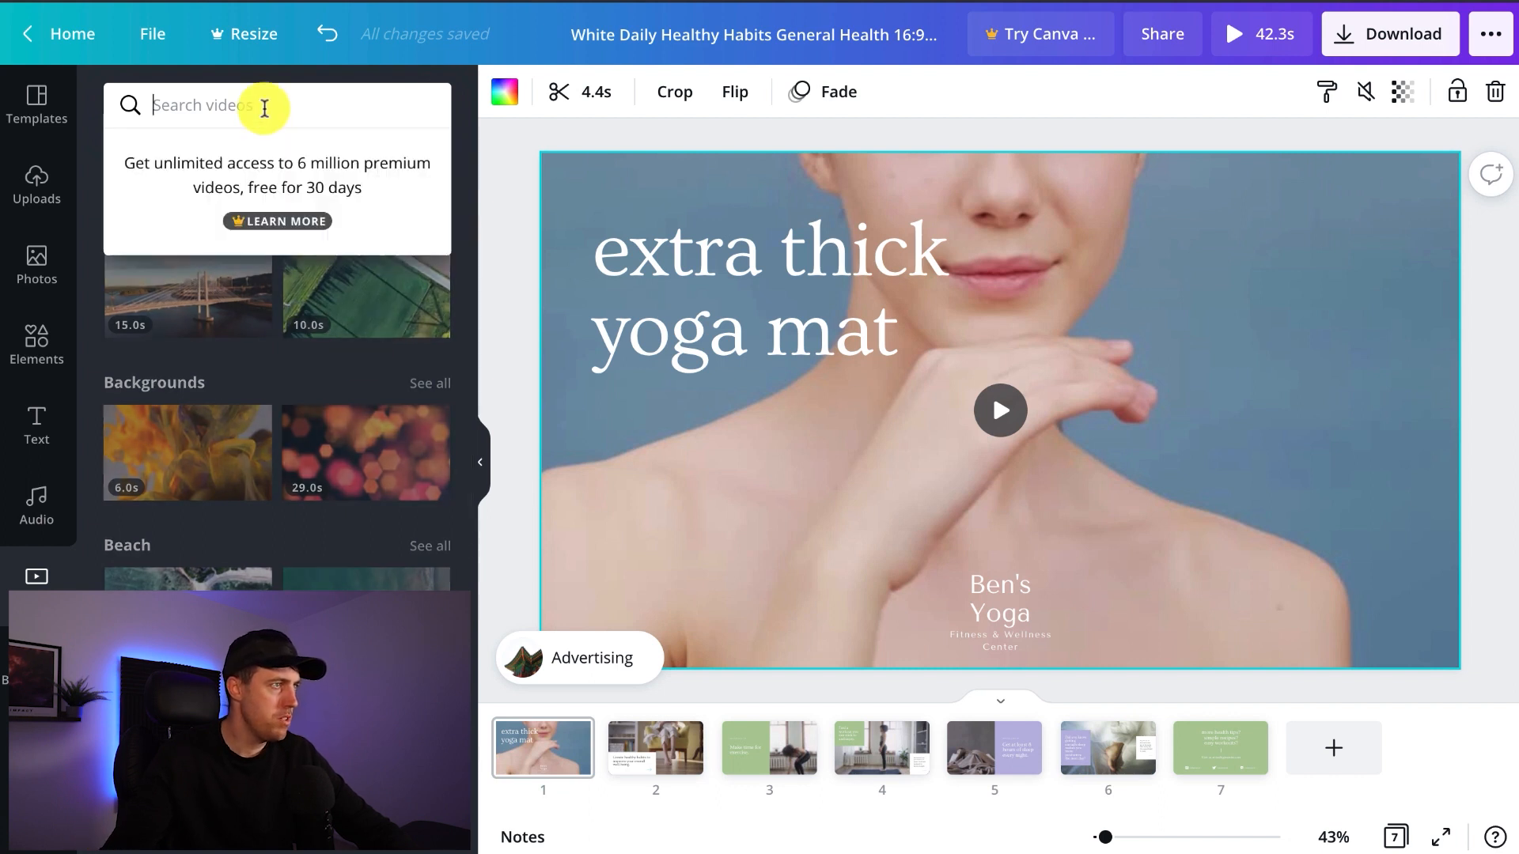
type("yoga")
key("Return")
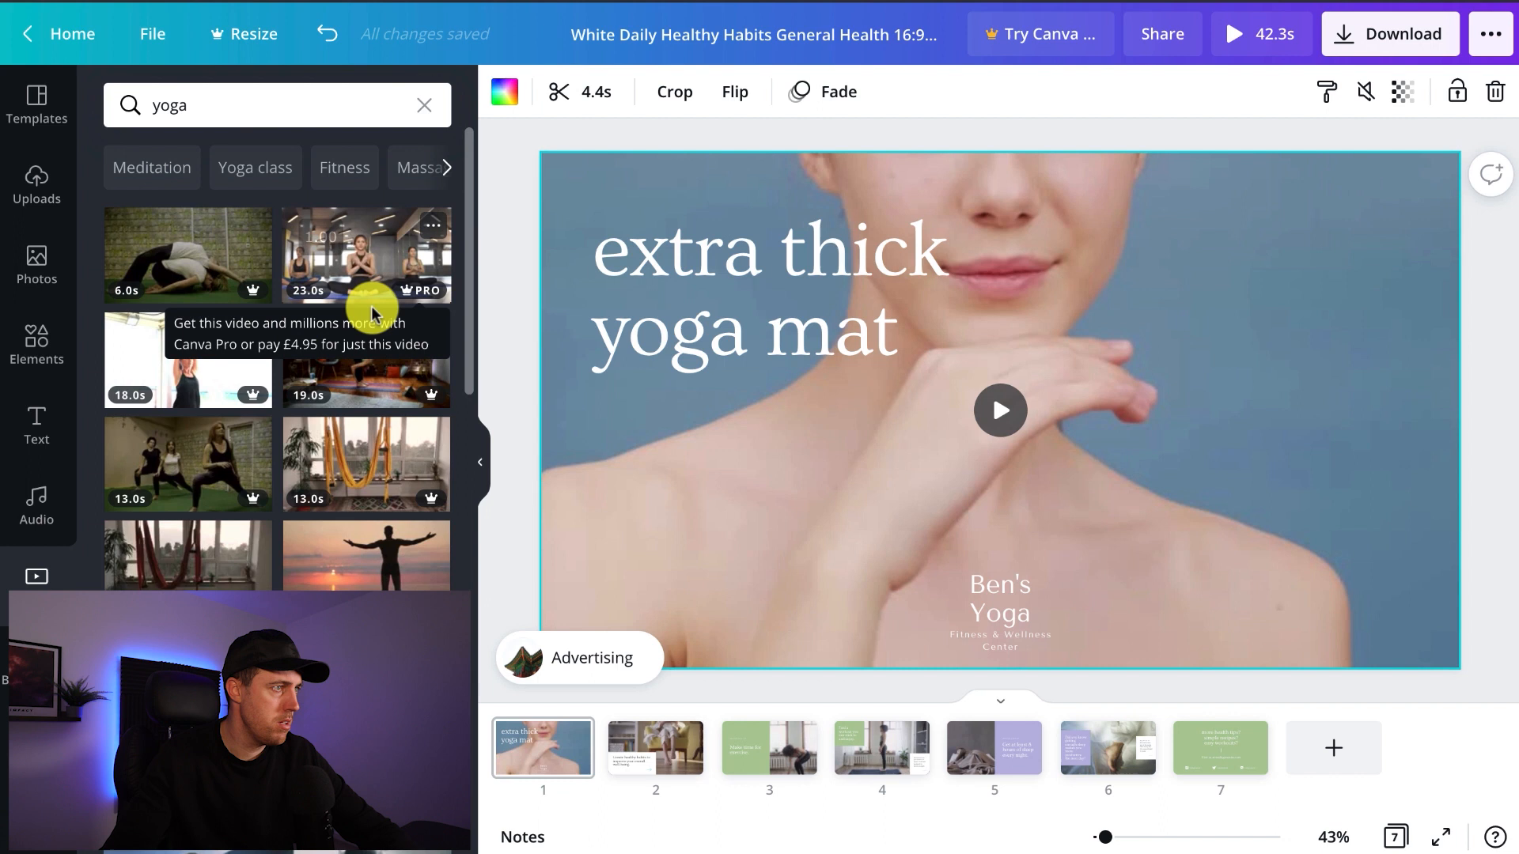
scroll(338, 421, "down", 3)
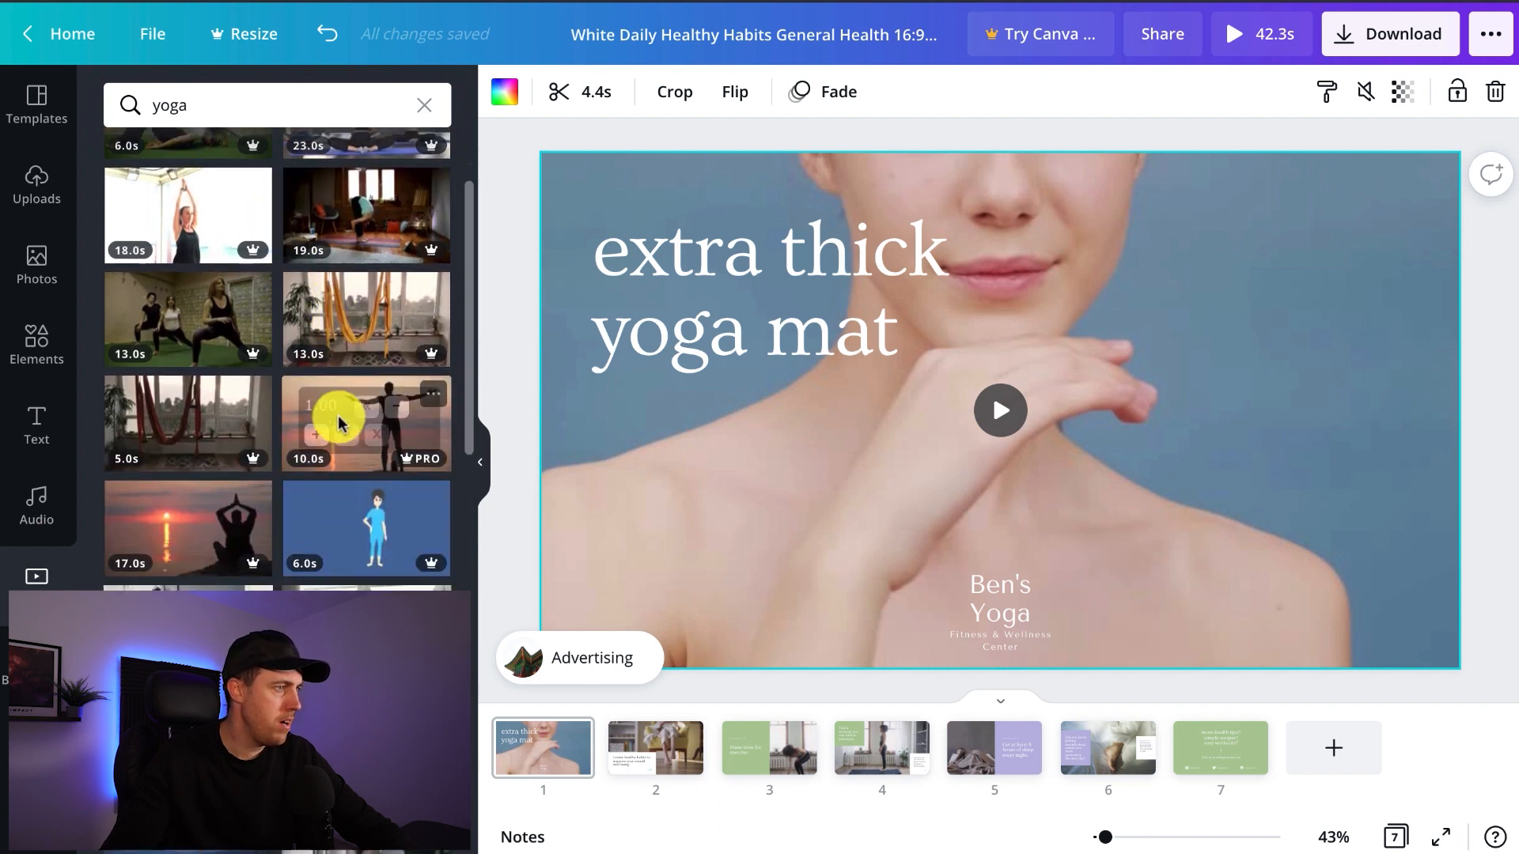
scroll(339, 422, "down", 1)
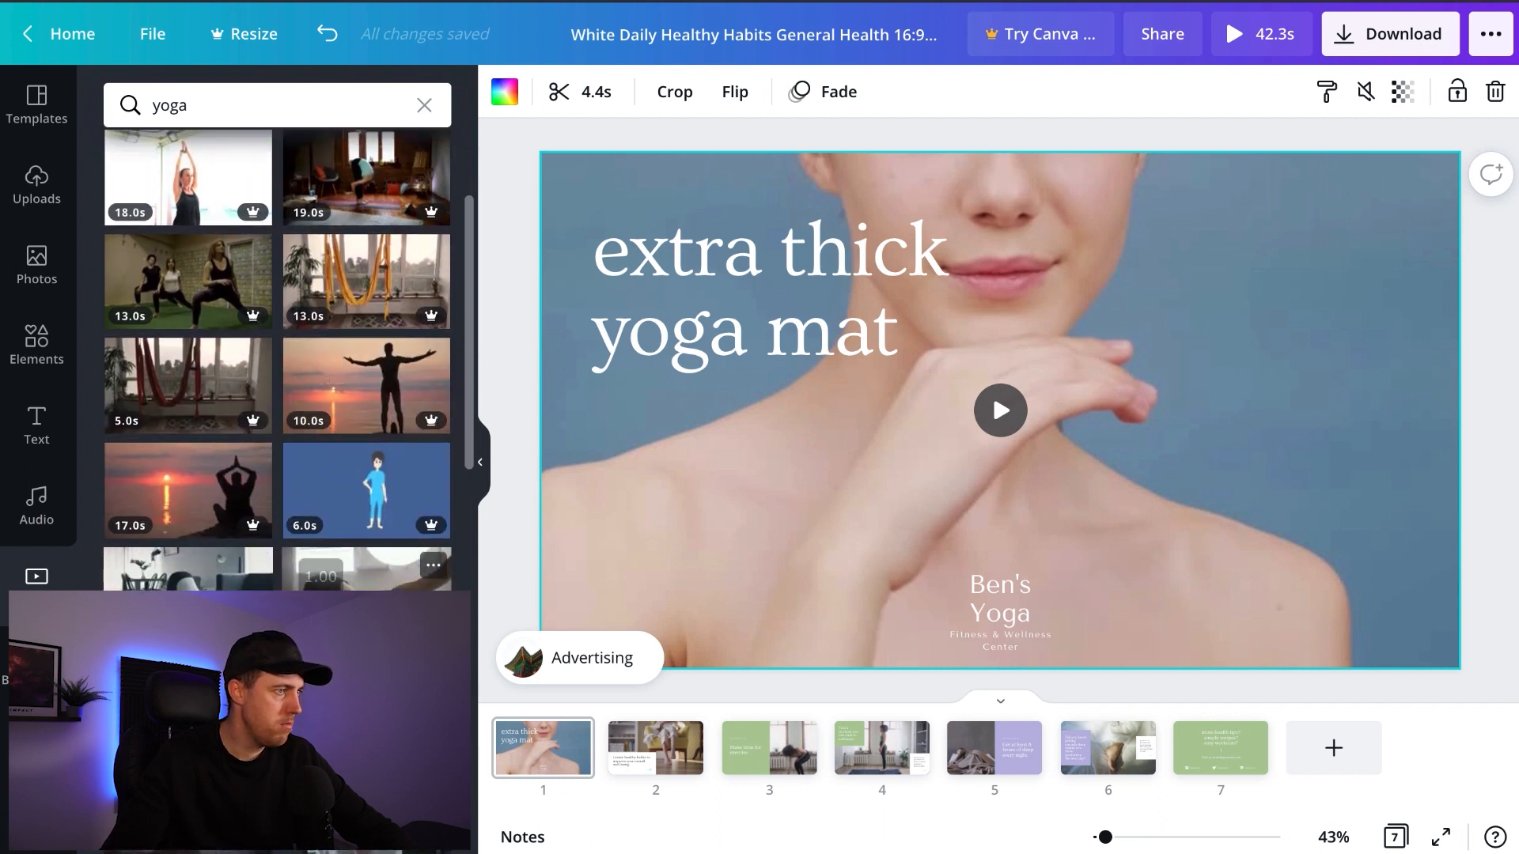
scroll(214, 554, "down", 2)
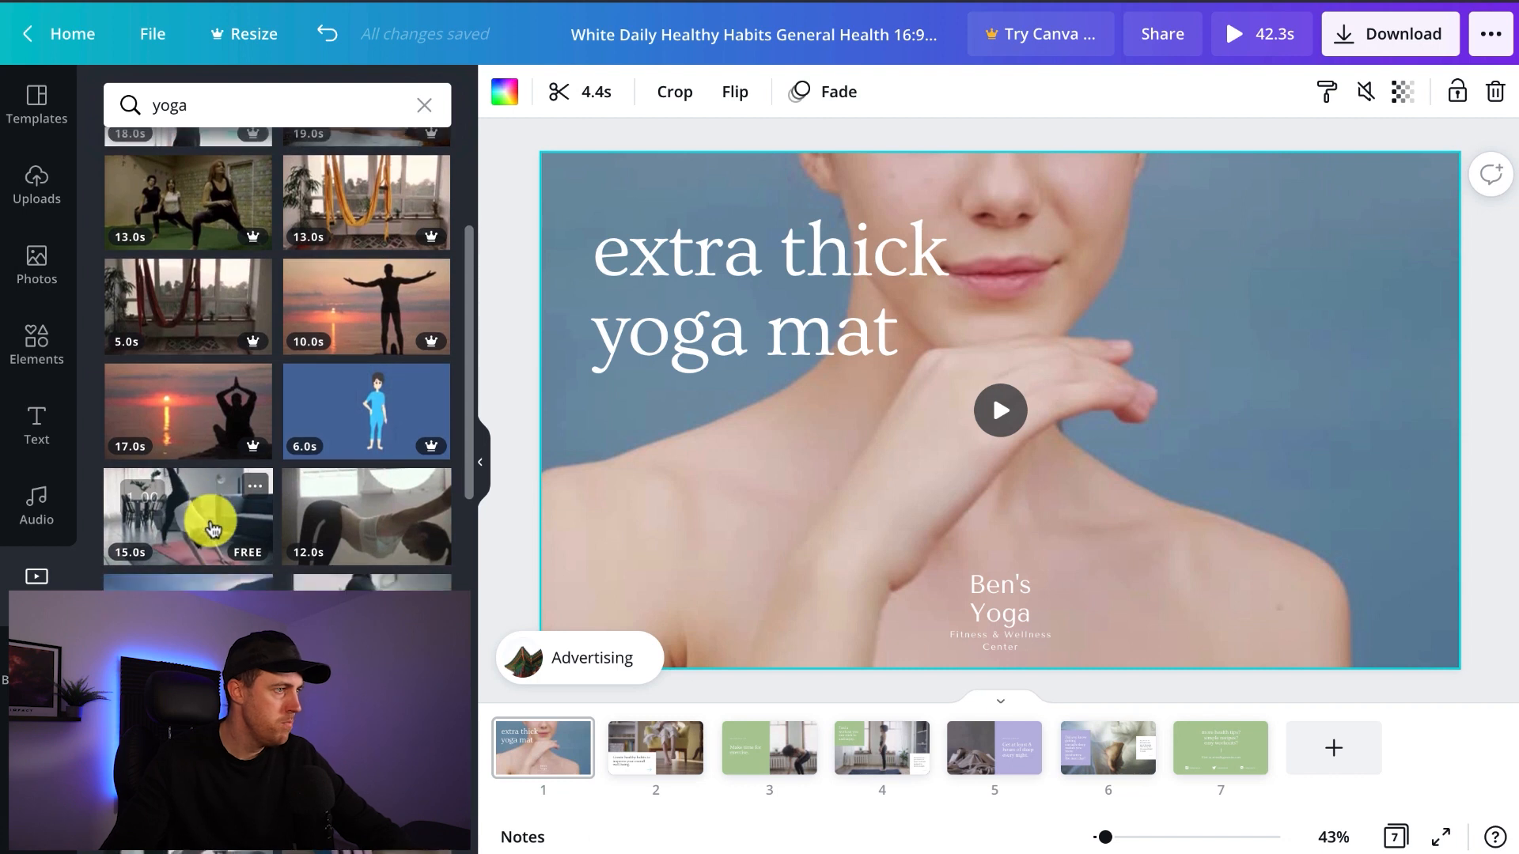
scroll(214, 529, "down", 2)
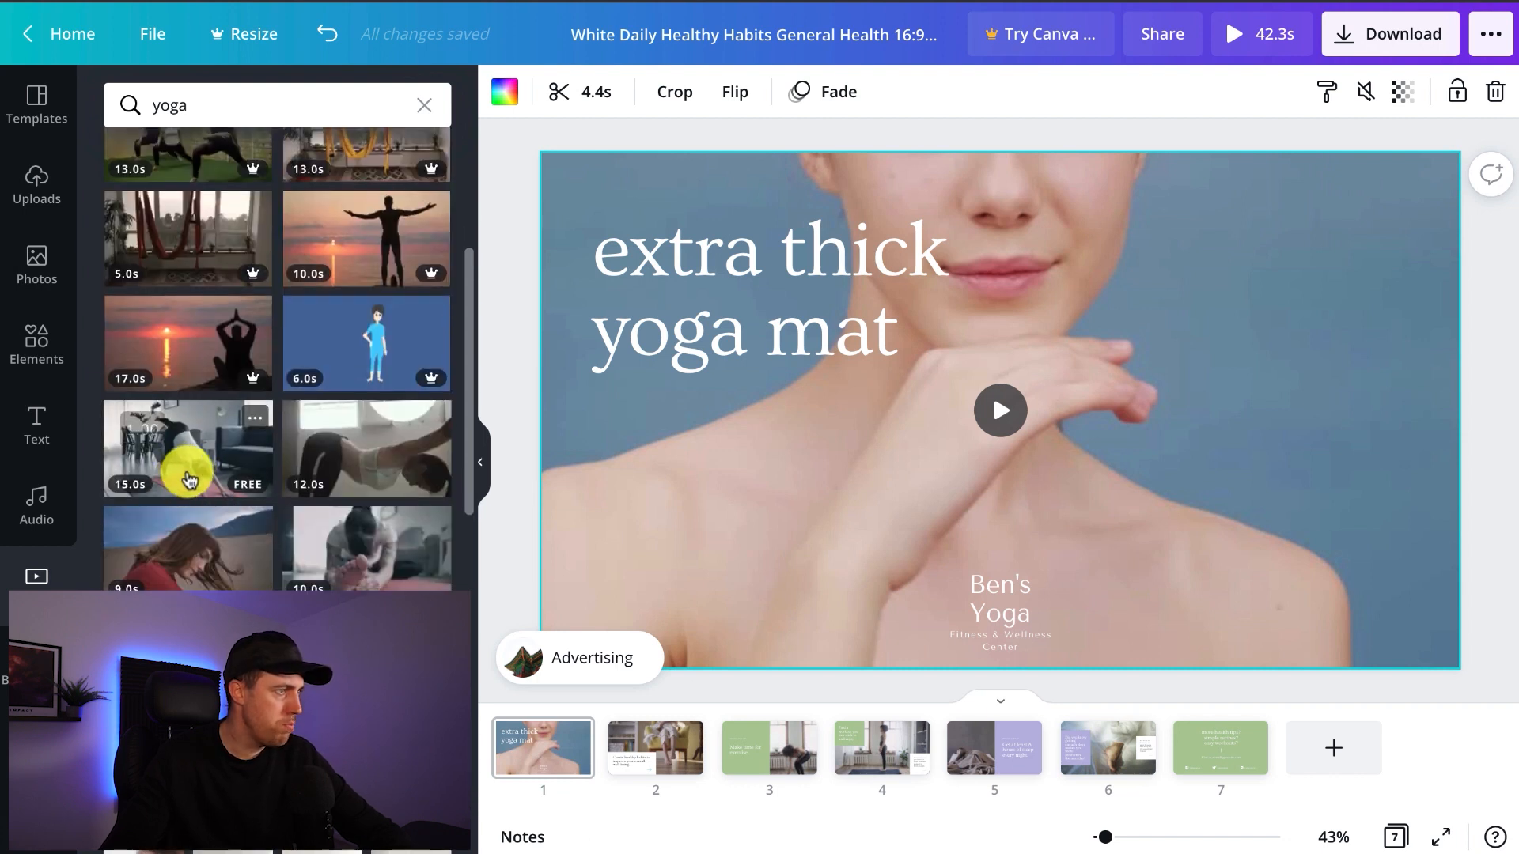
left_click_drag(174, 463, 598, 199)
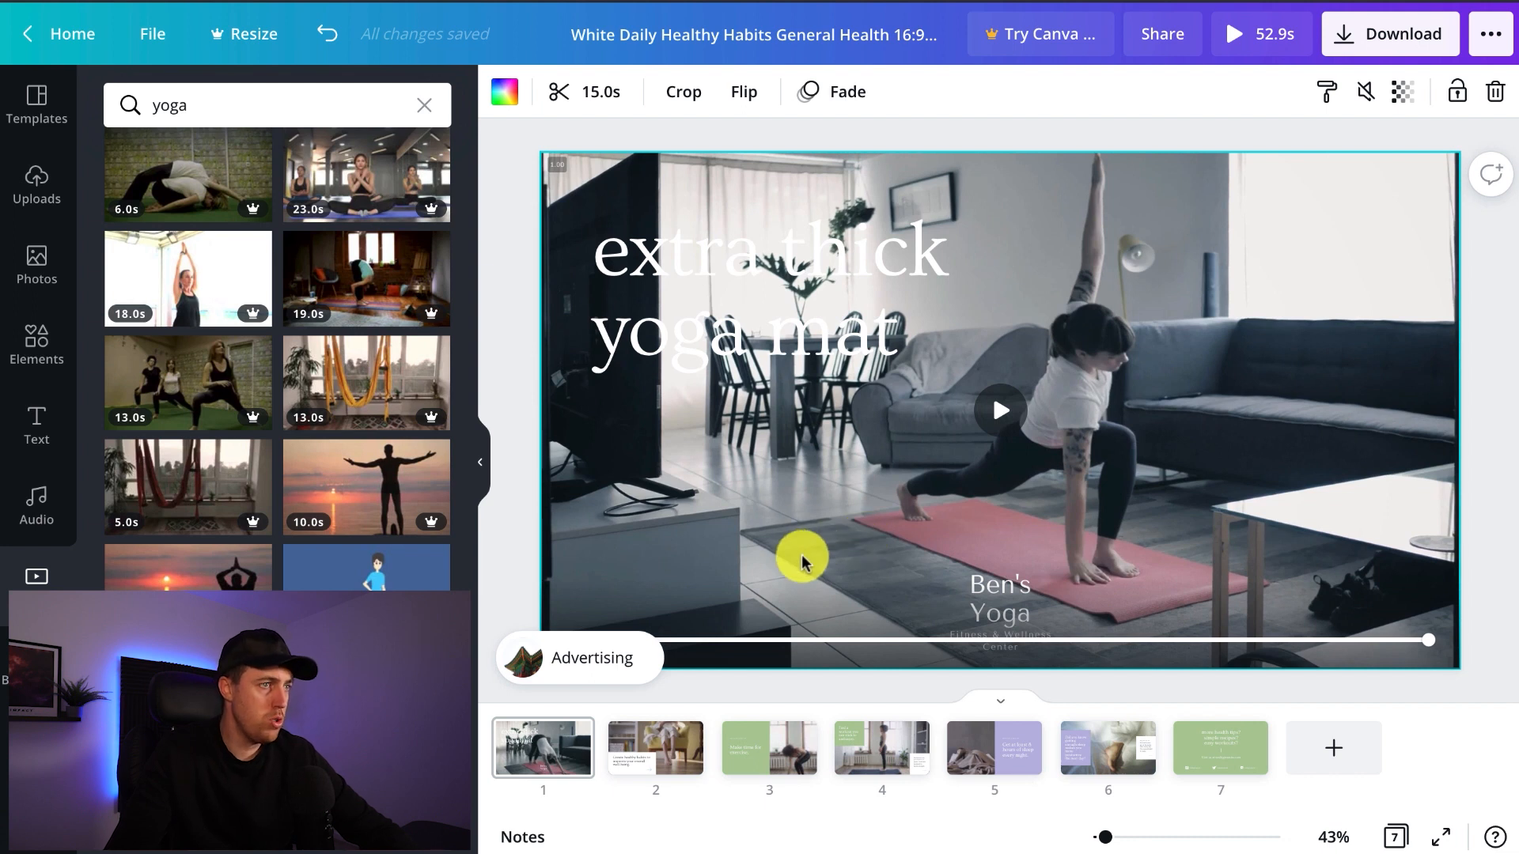
Replace page 1's background video with the free photo of a woman kneeling on a yoga mat beside a plant, filling the whole page.
key("Delete")
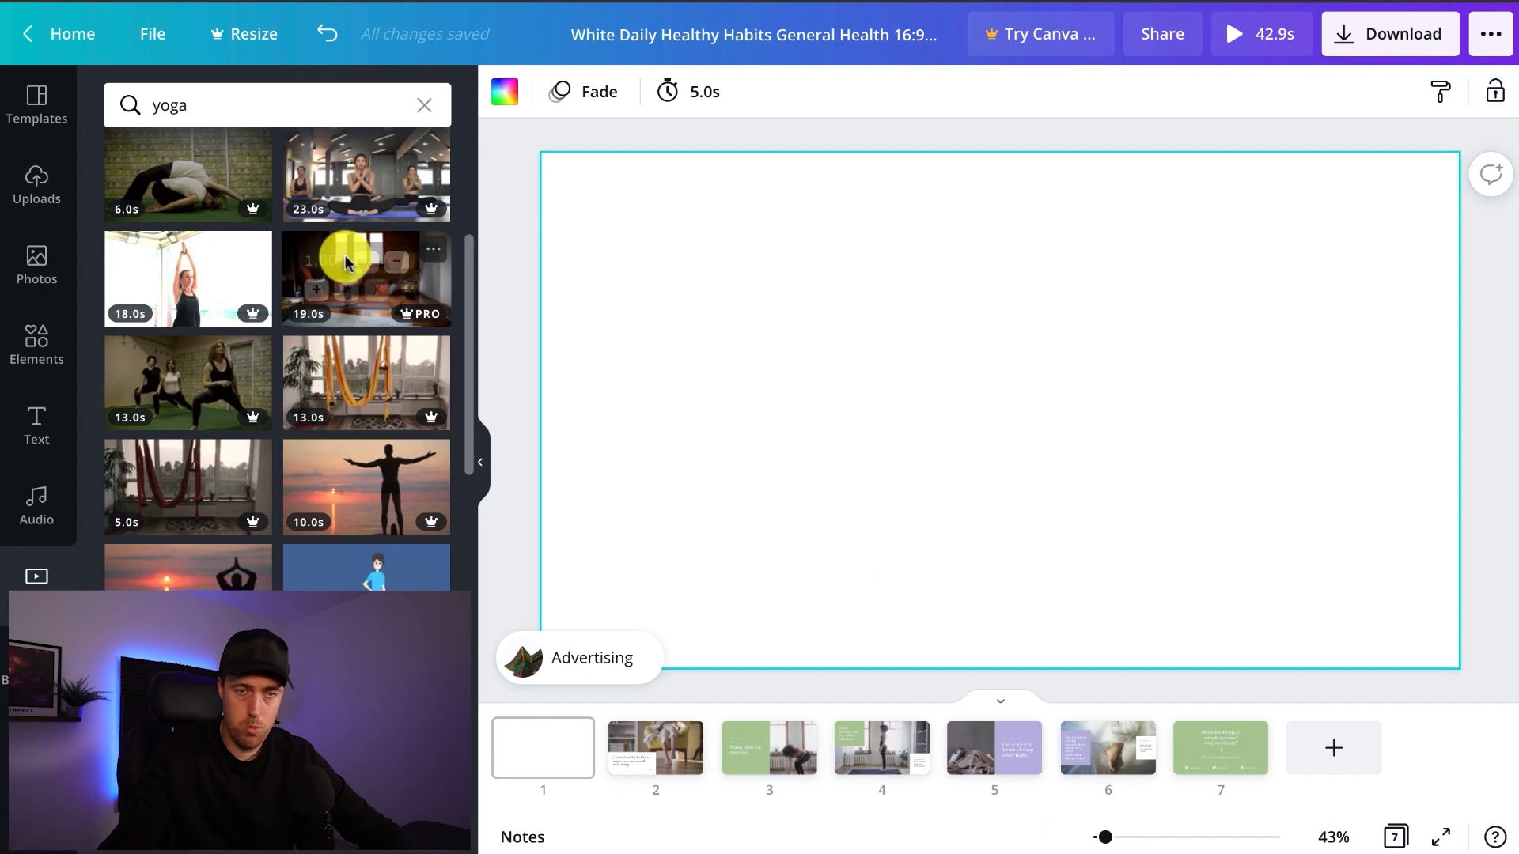
left_click(40, 265)
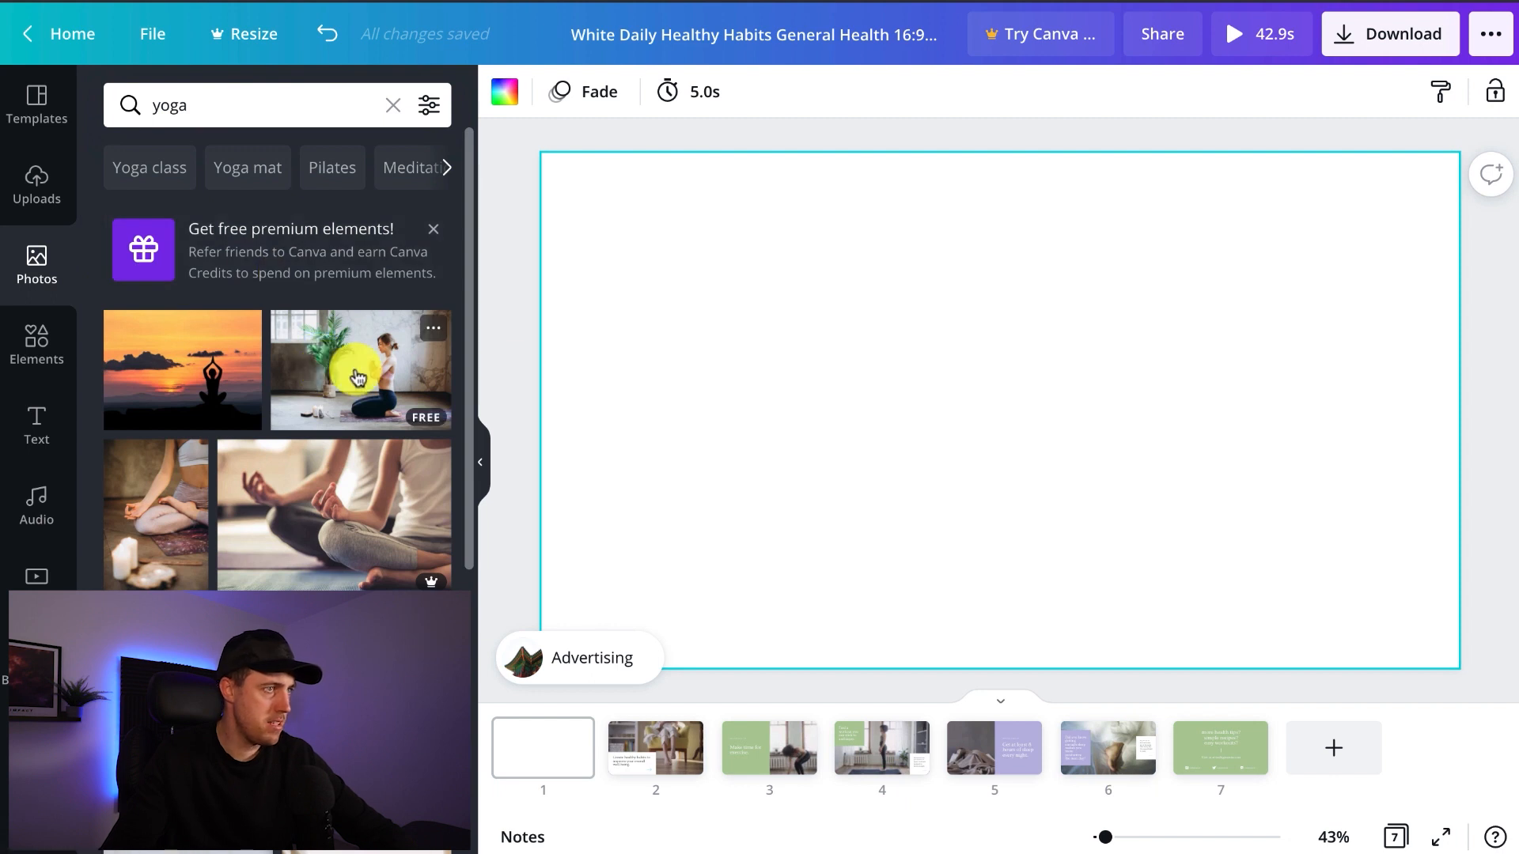
left_click_drag(357, 377, 775, 378)
left_click_drag(810, 457, 810, 459)
left_click_drag(1176, 548, 1010, 371)
left_click_drag(998, 381, 998, 388)
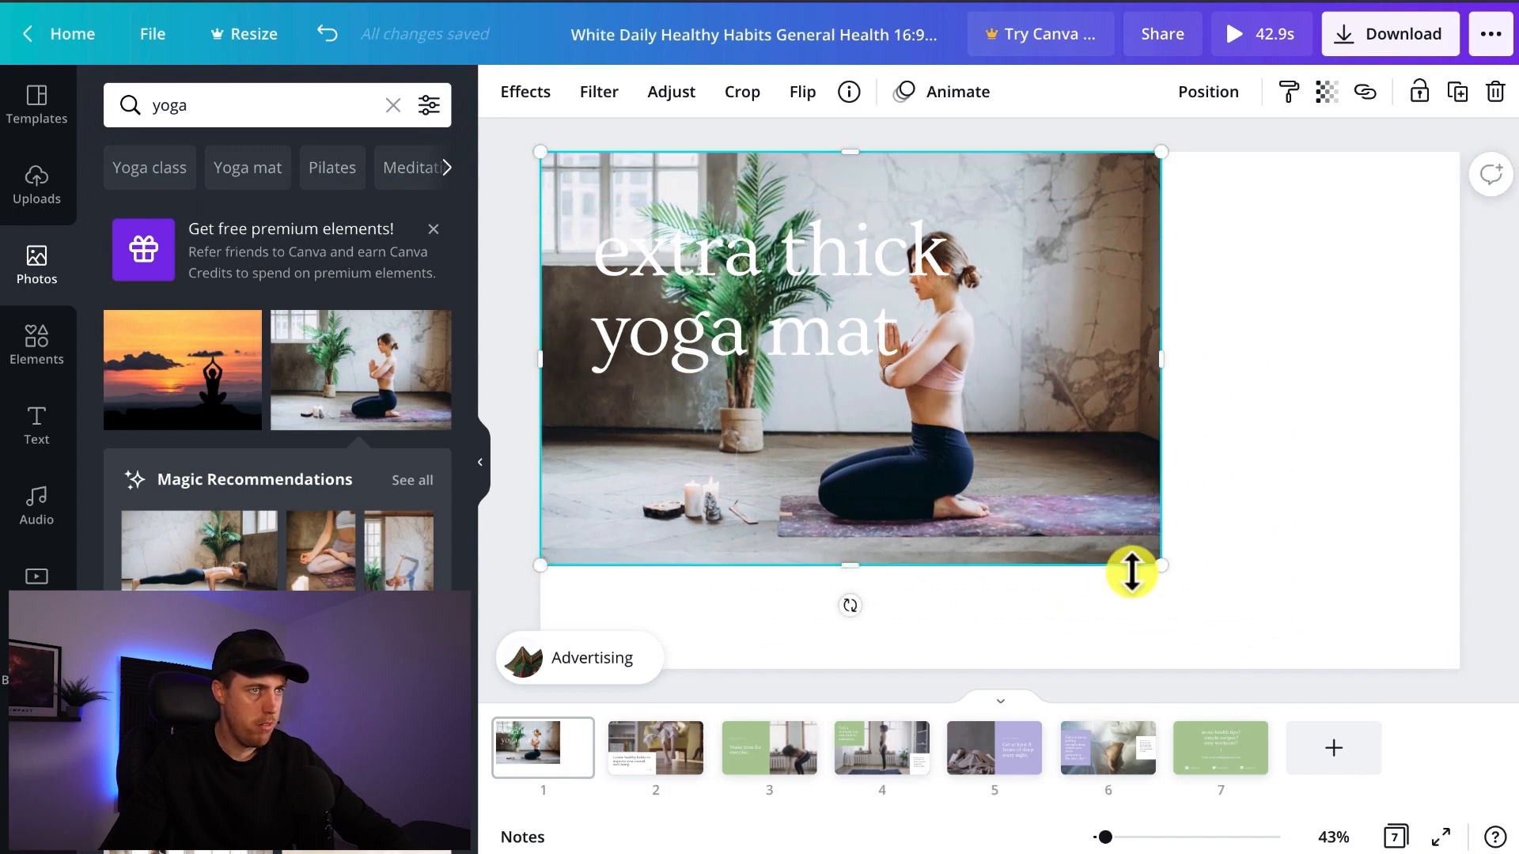
left_click_drag(1157, 563, 1497, 686)
left_click_drag(1354, 469, 1354, 430)
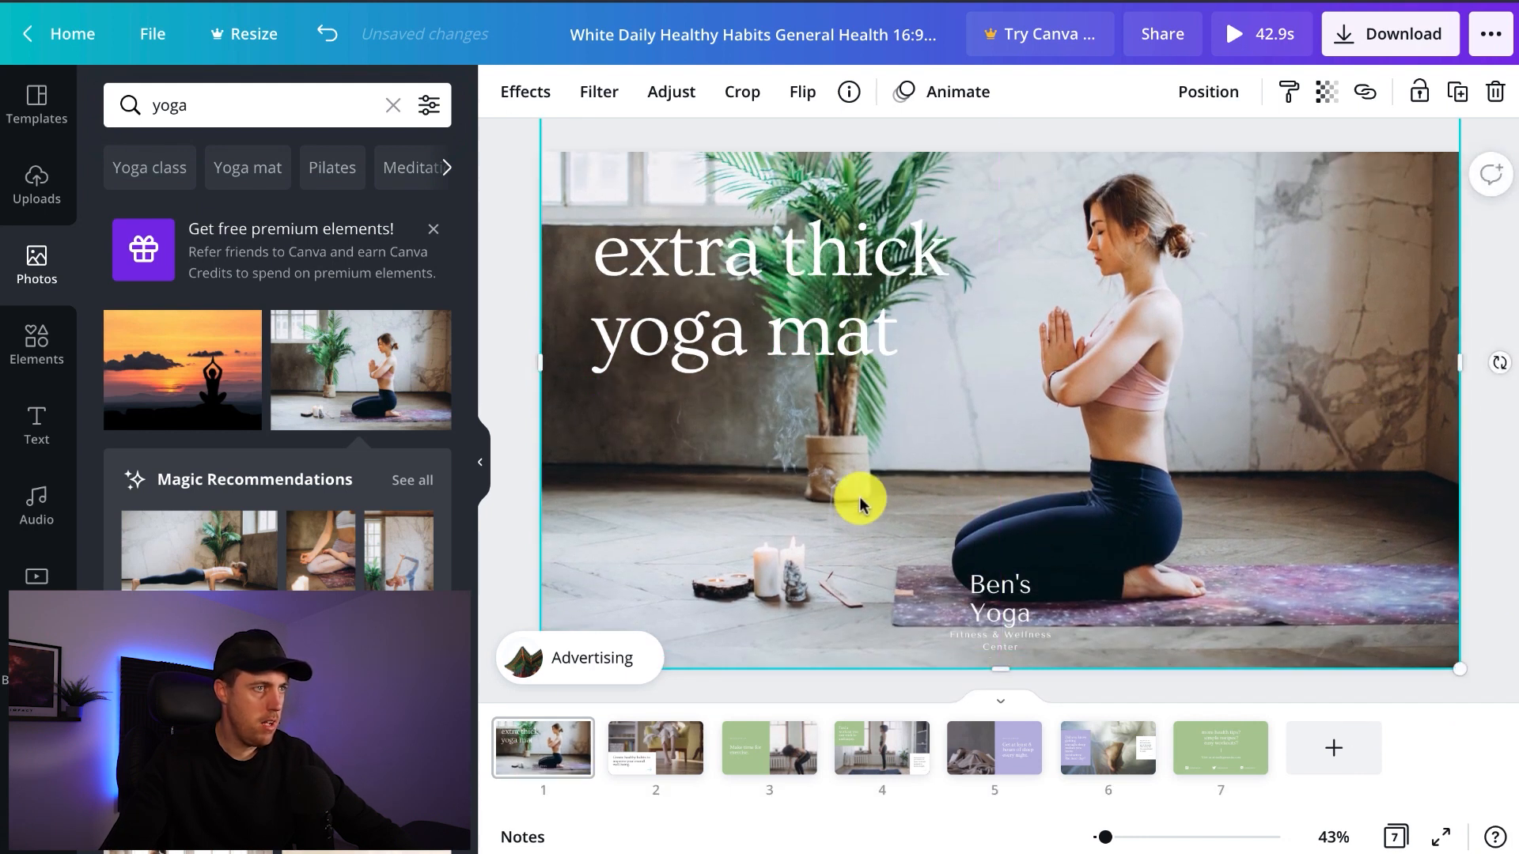
Darken page 1's photo by lowering its brightness, and move the heading closer to the page's upper-left corner.
left_click(662, 99)
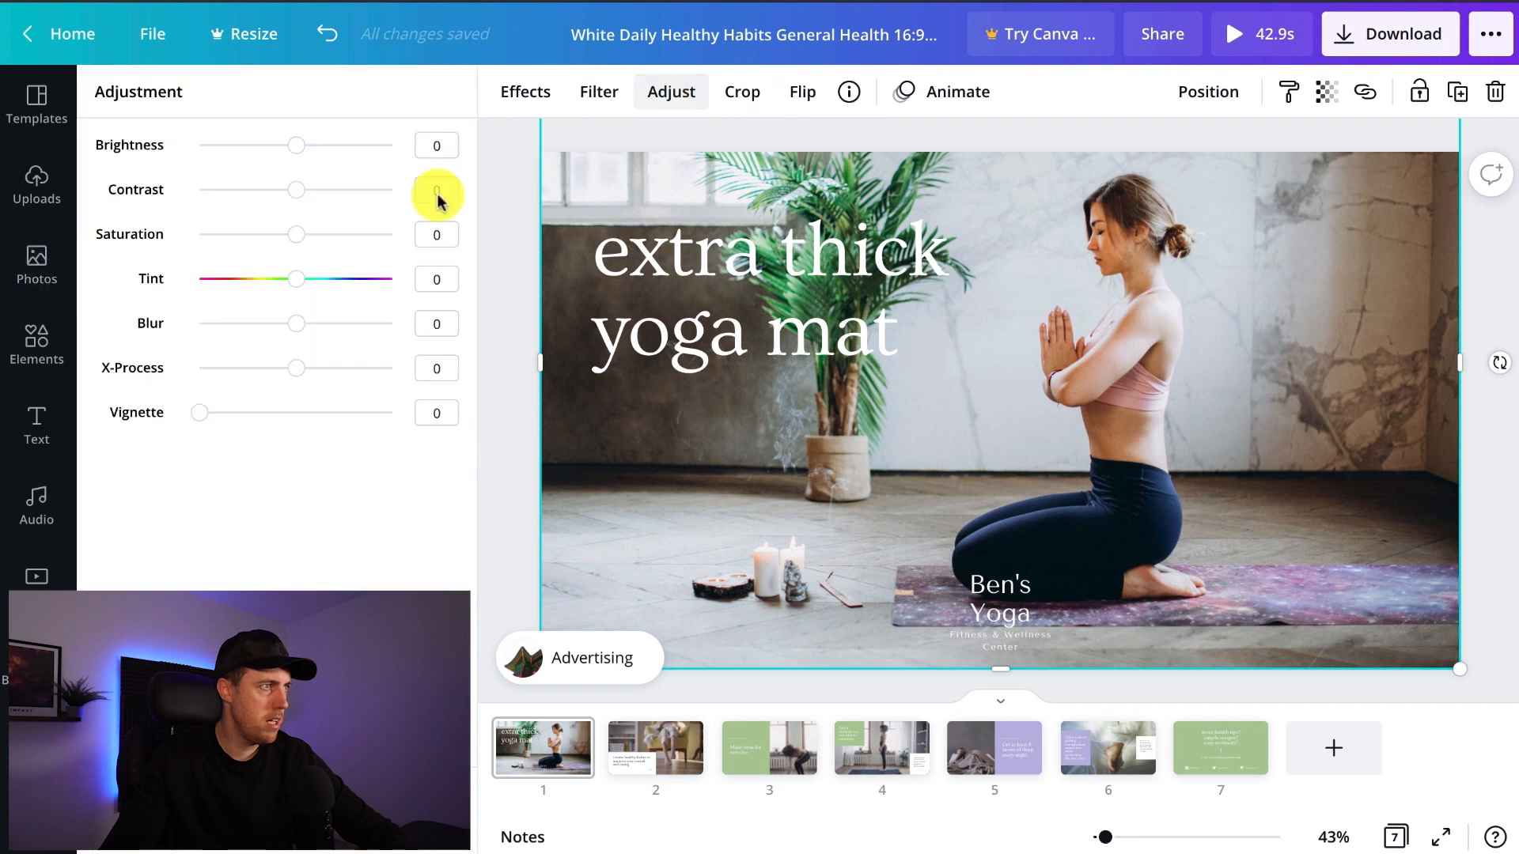
left_click_drag(279, 156, 248, 145)
left_click_drag(704, 307, 701, 299)
left_click(1212, 512)
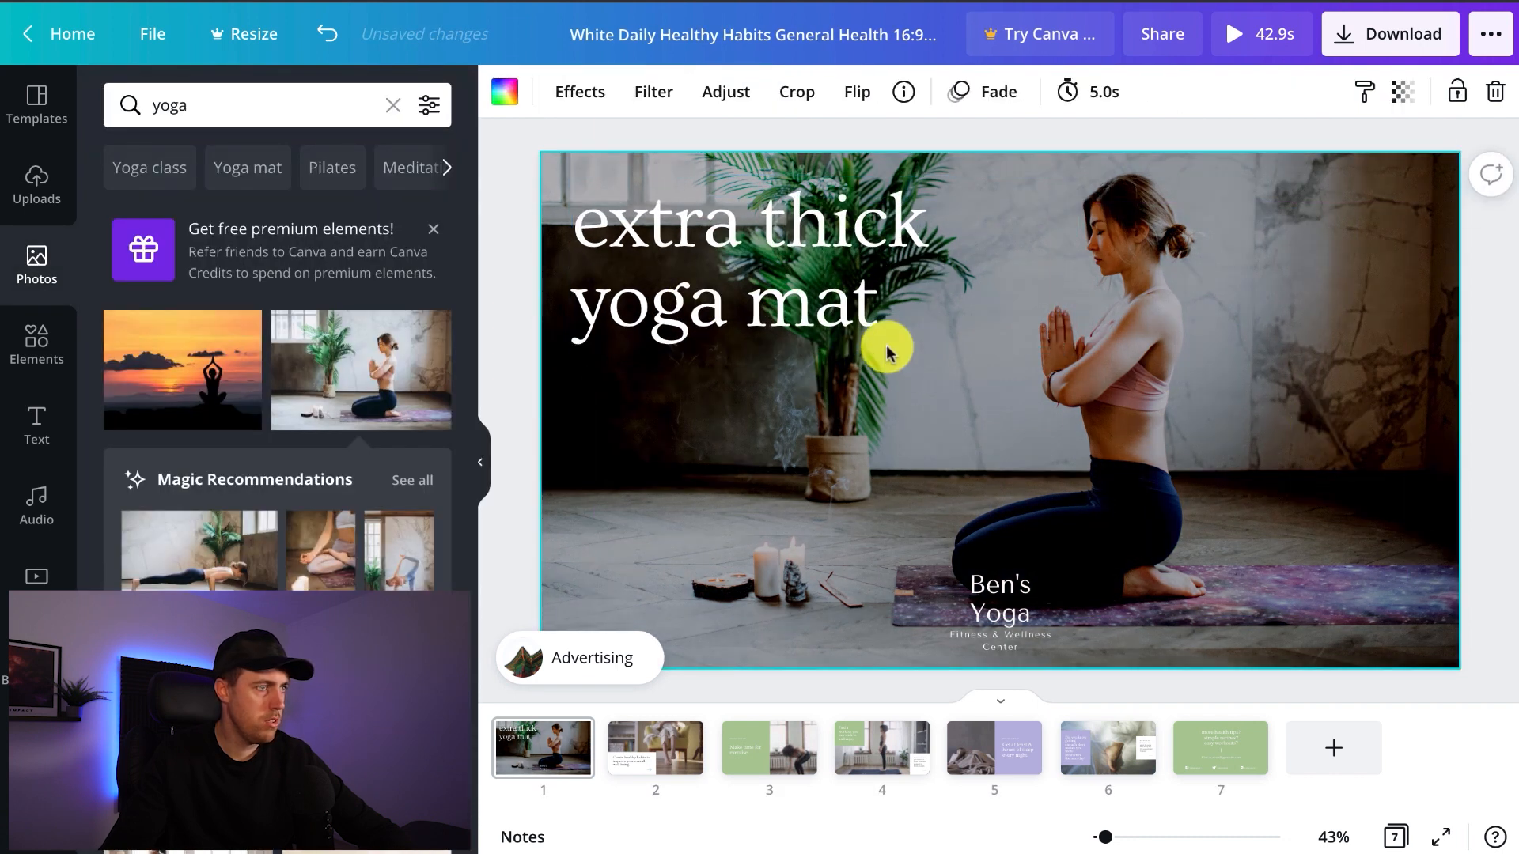
Replace page 2's background video with the photo of a woman meditating cross-legged in a sunlit room.
left_click(693, 771)
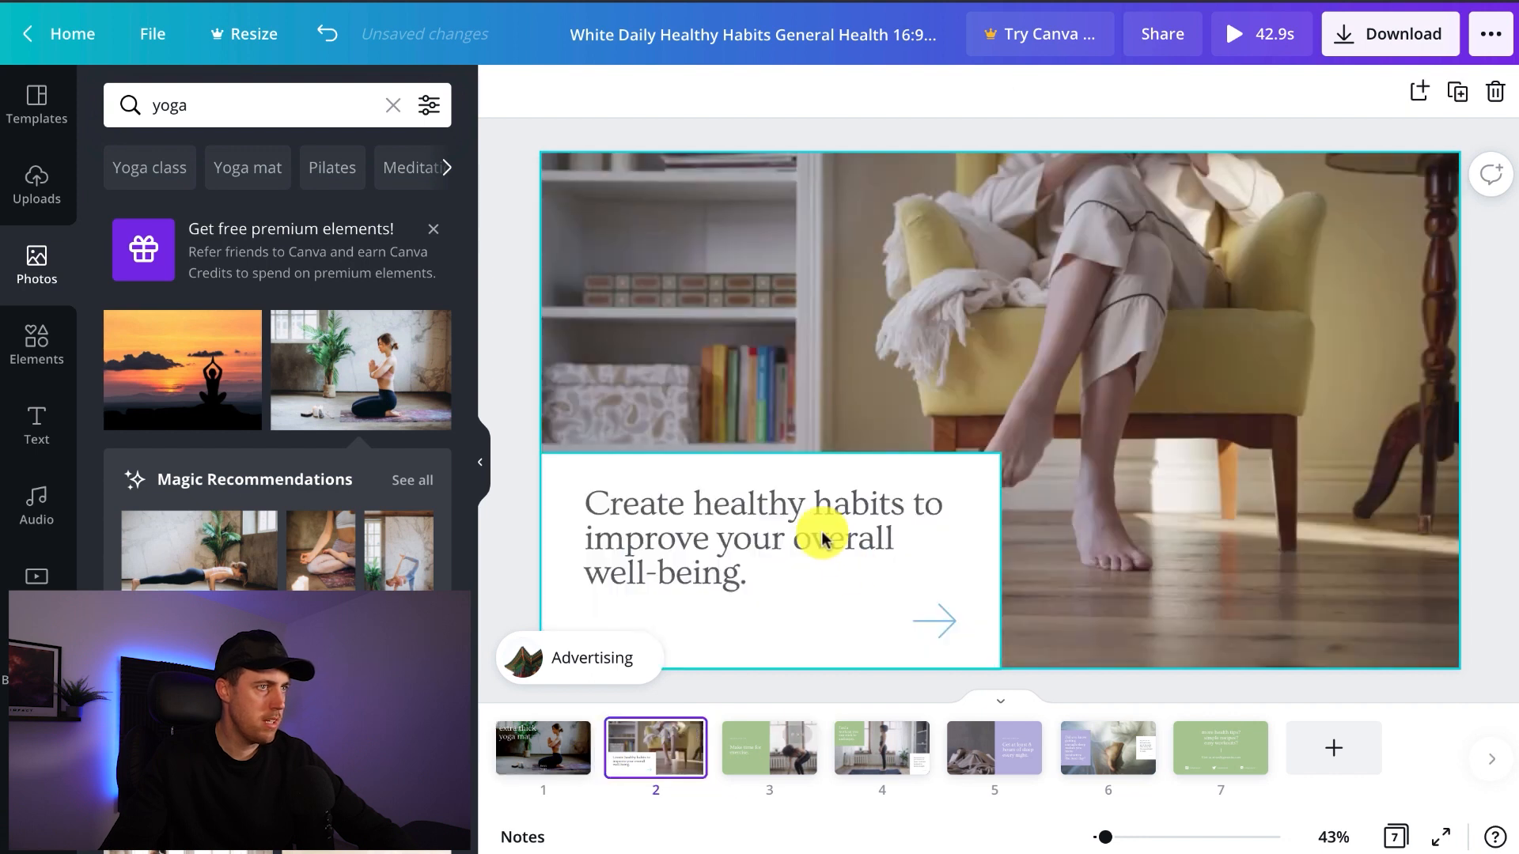
left_click(1115, 371)
key("Delete")
key("ctrl+z")
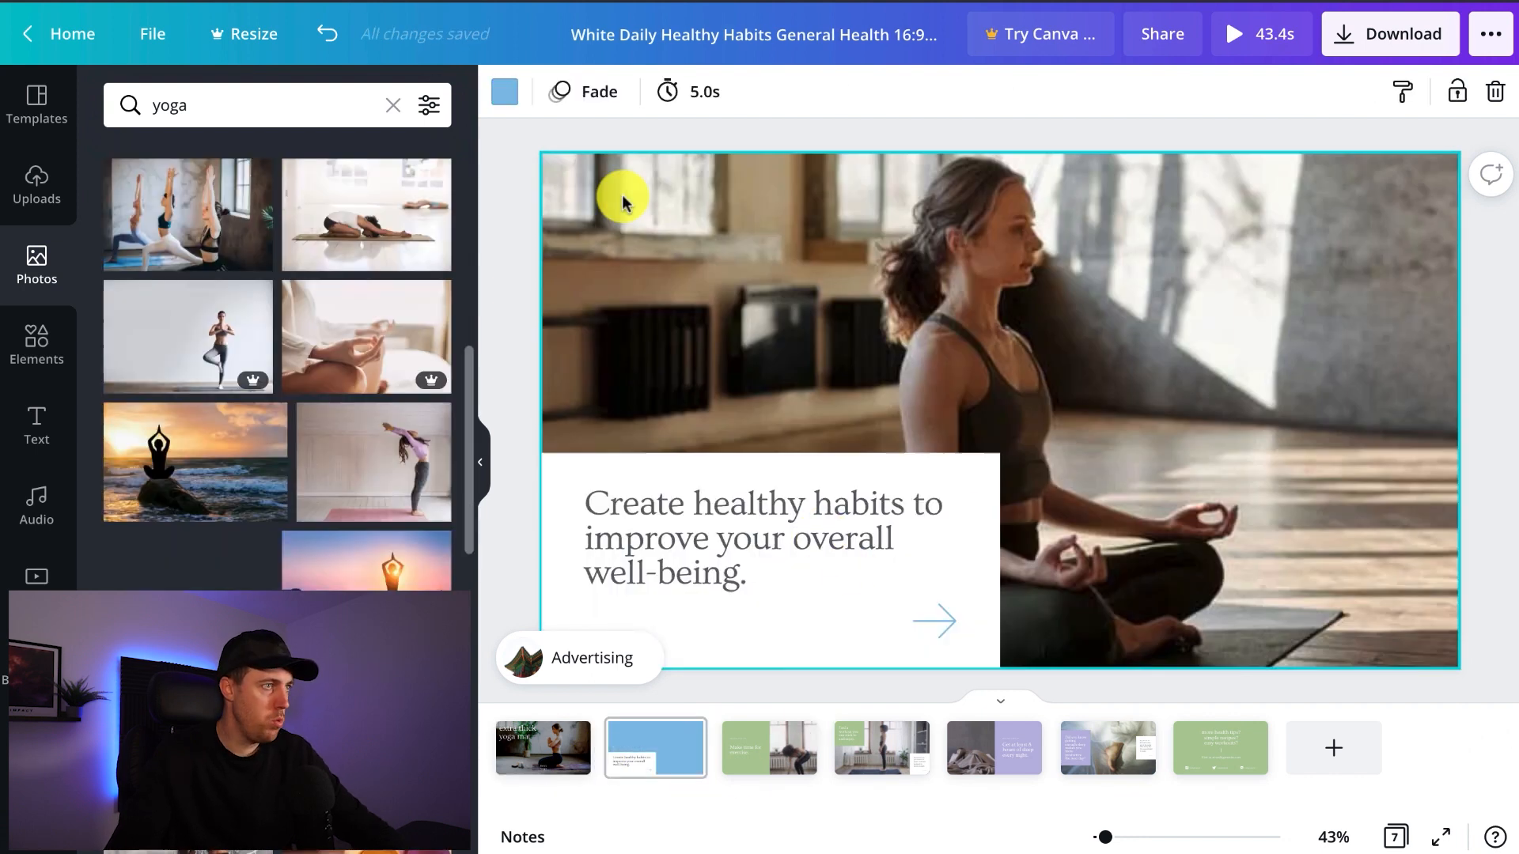
left_click_drag(633, 229, 799, 329)
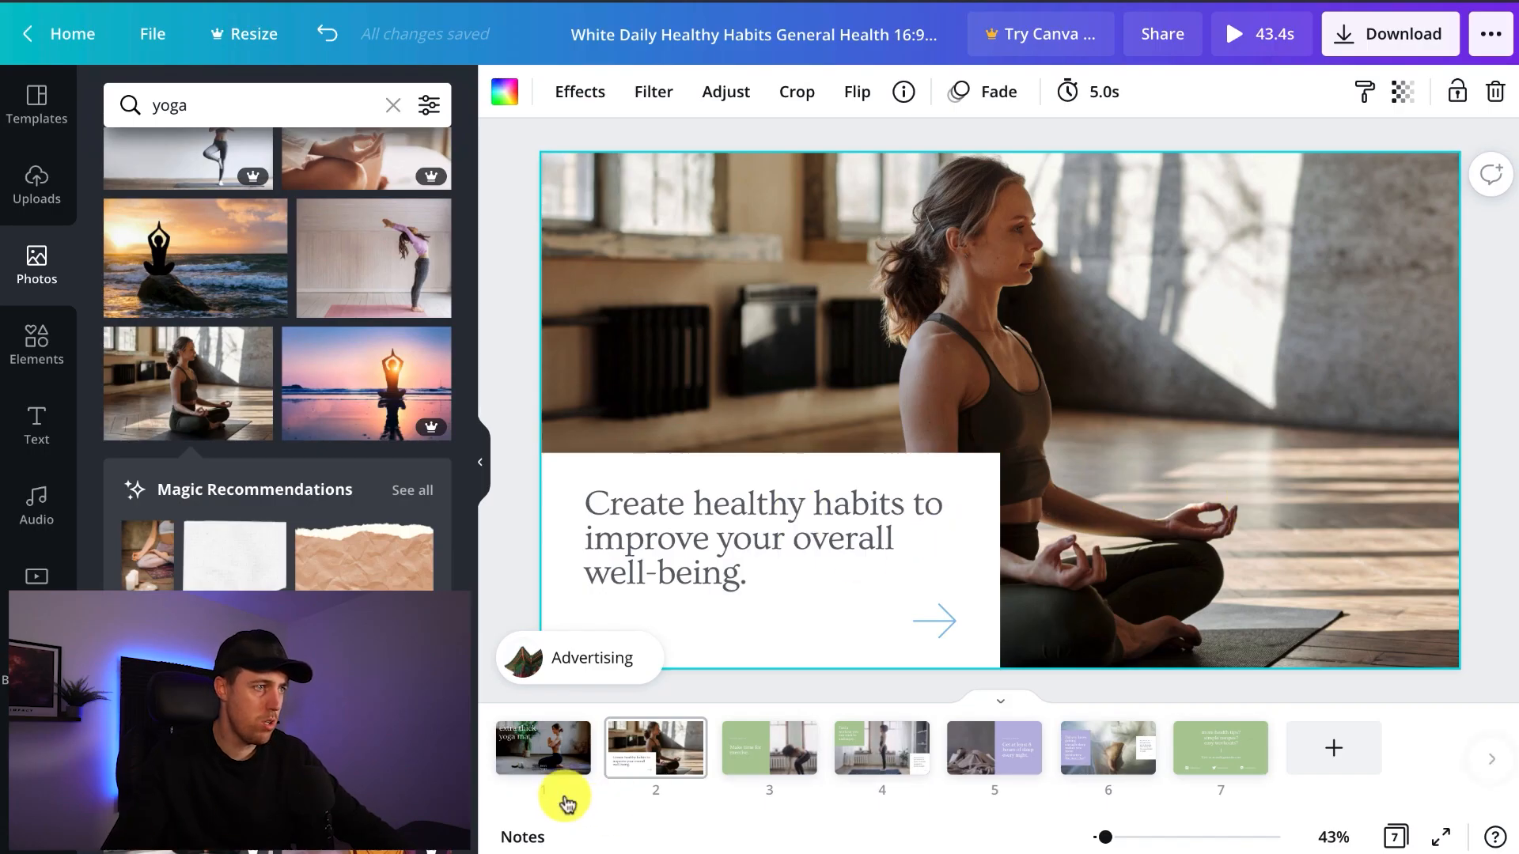
Play a preview of the video starting from page 1.
left_click(556, 761)
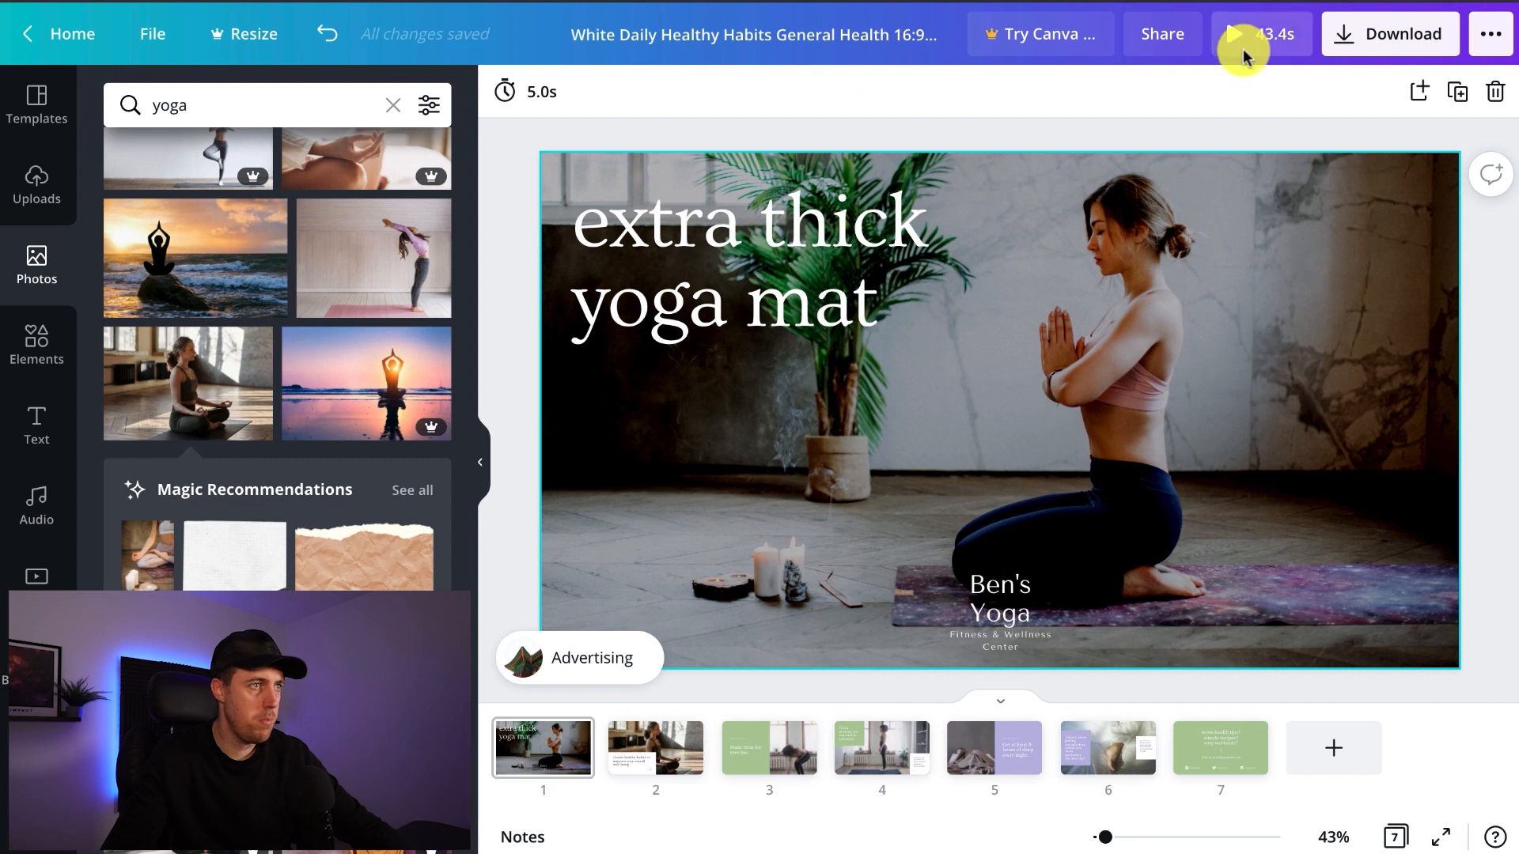
left_click(1243, 54)
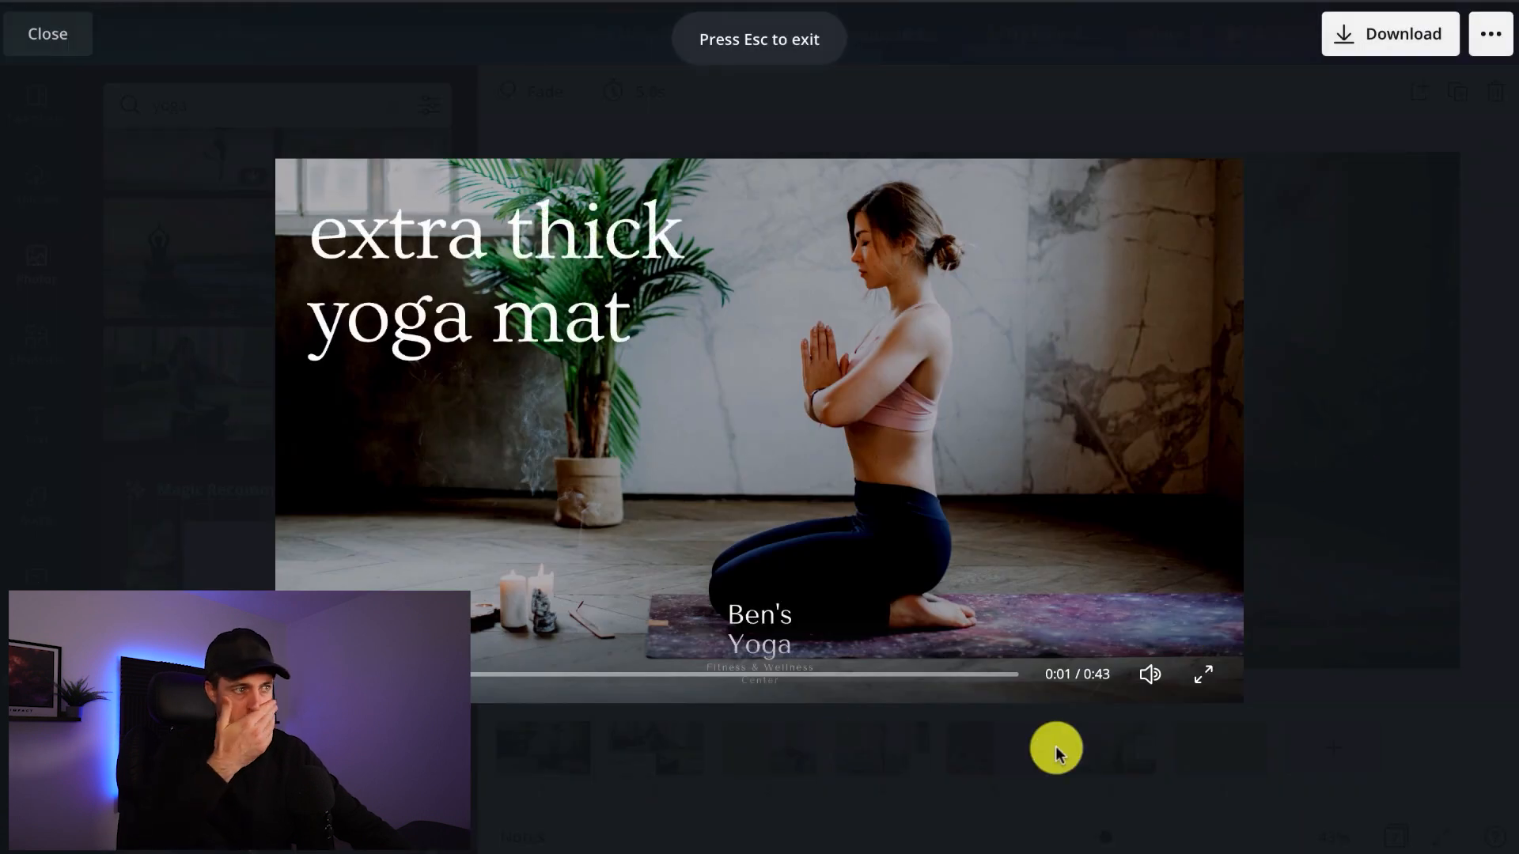